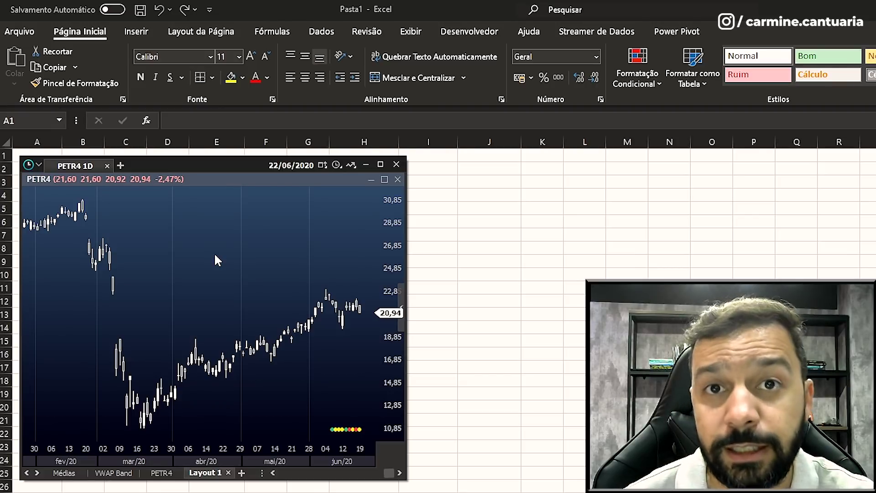
Close the PETR4 daily chart window and paste its copied price history into the sheet starting at cell A1.
right_click(215, 257)
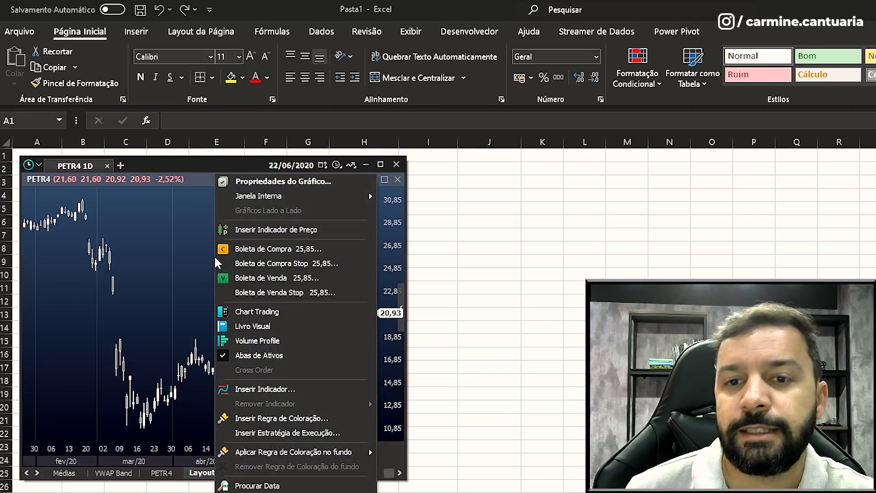
key(Escape)
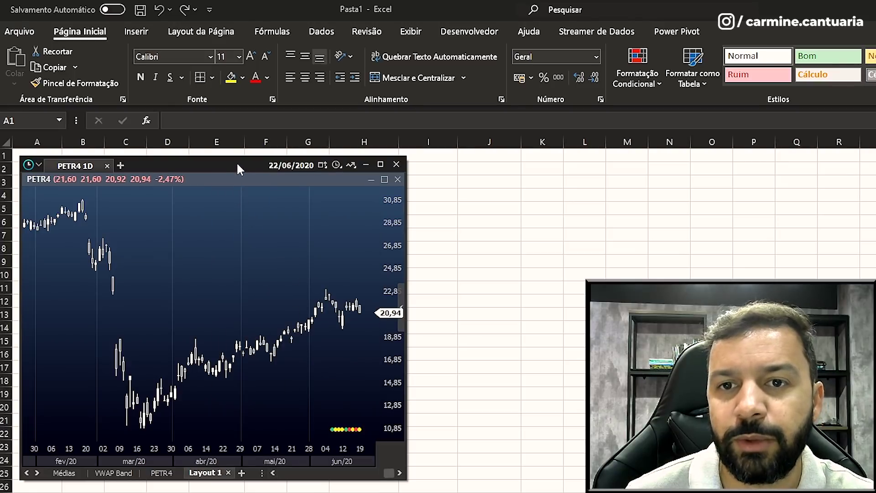
key(alt+F4)
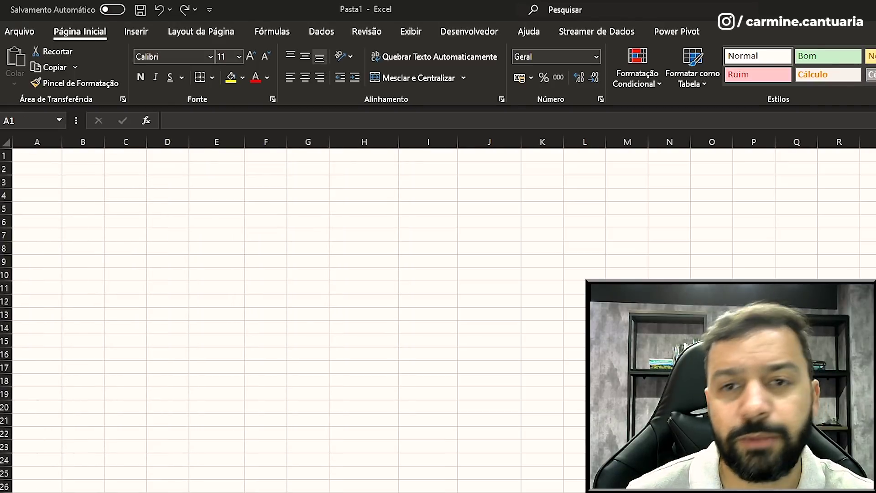
click(46, 157)
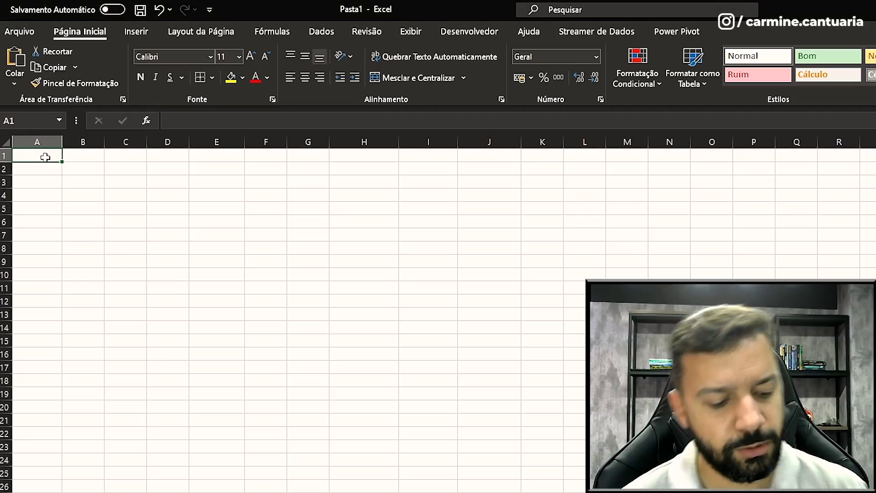
key(ctrl+v)
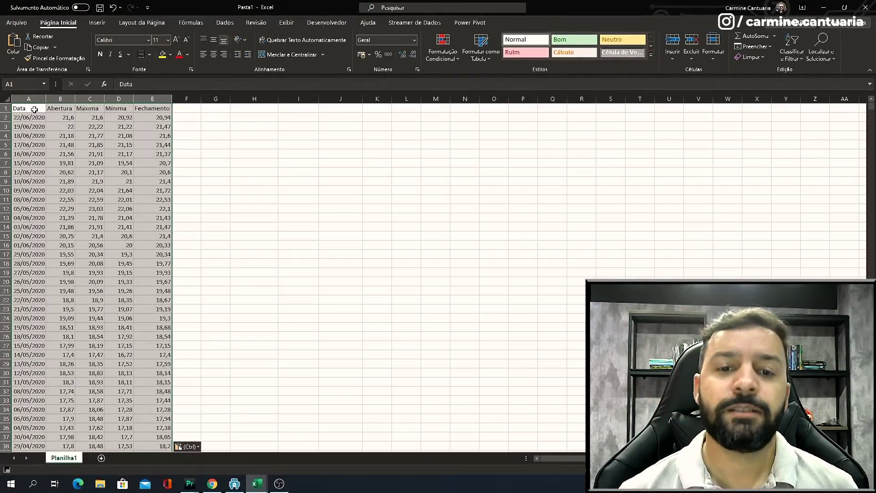
Examine the pasted price history down to its oldest date and go back to the header row.
key(Down)
key(ctrl+Down)
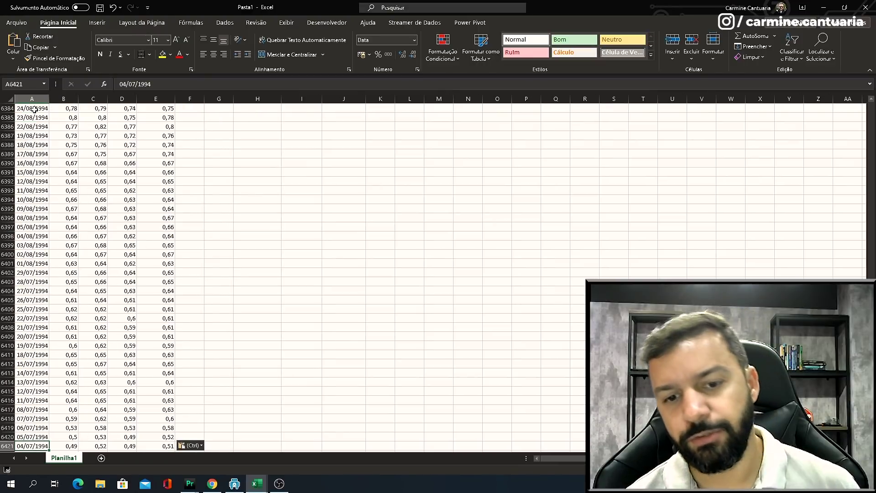
scroll(34, 109, down, 1)
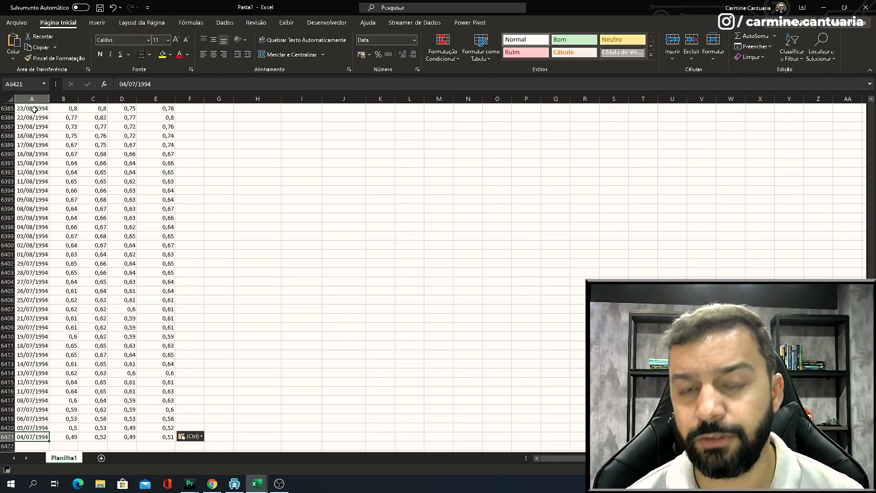
key(ctrl+Up)
key(Down)
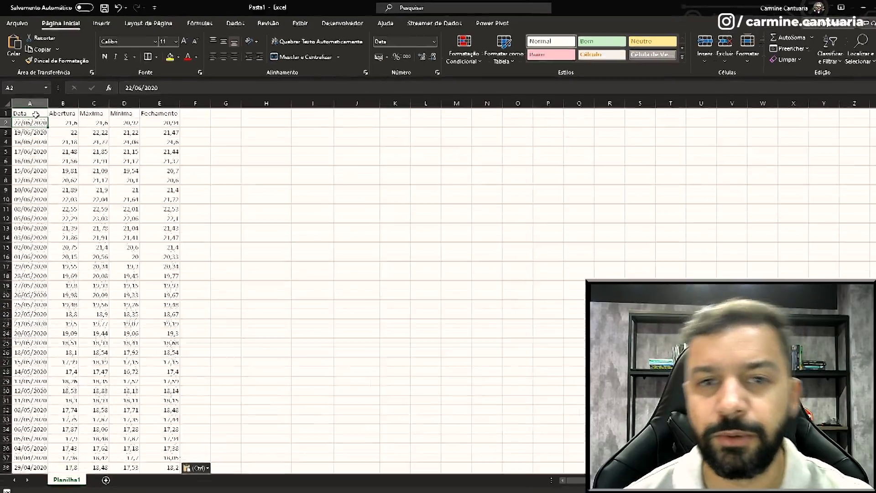
key(Right)
key(Up)
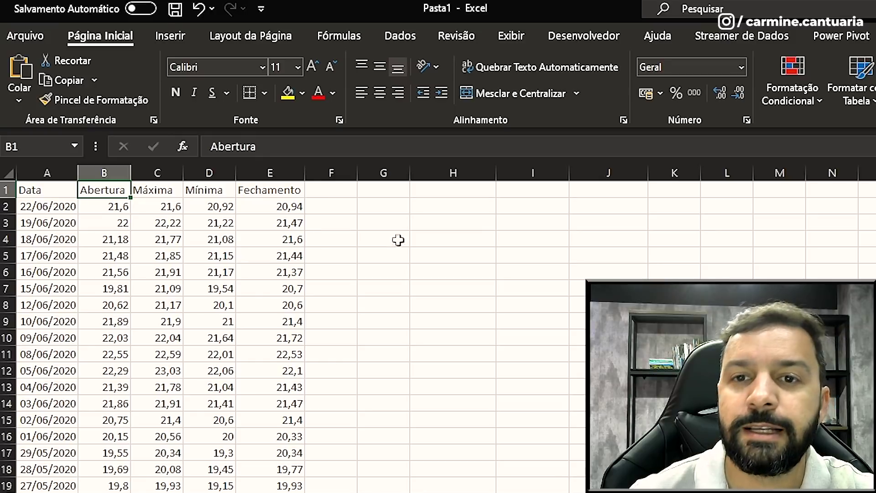
Try the simple daily return formula =(E2/E3)-1 in cell F2 and clear the cell again.
click(324, 206)
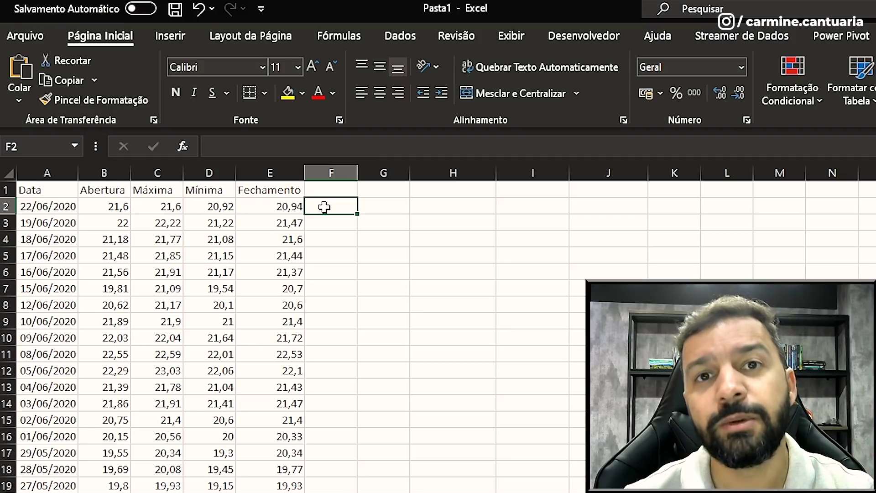
key(Left)
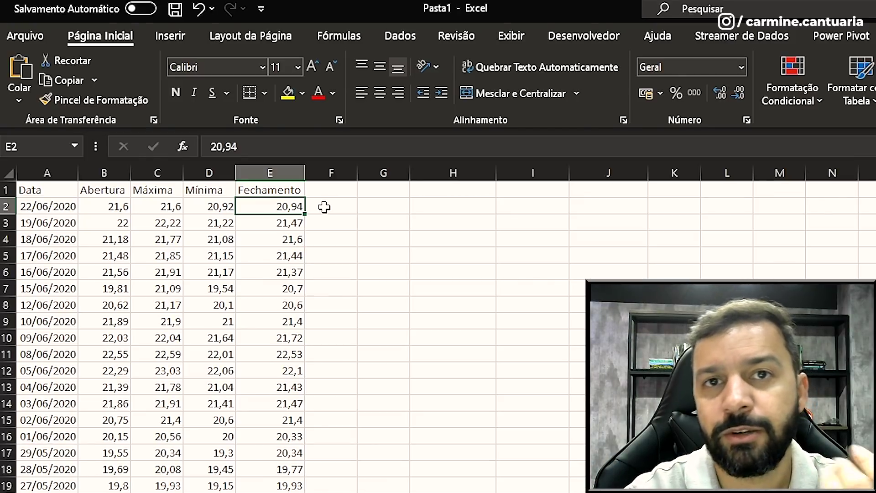
click(324, 207)
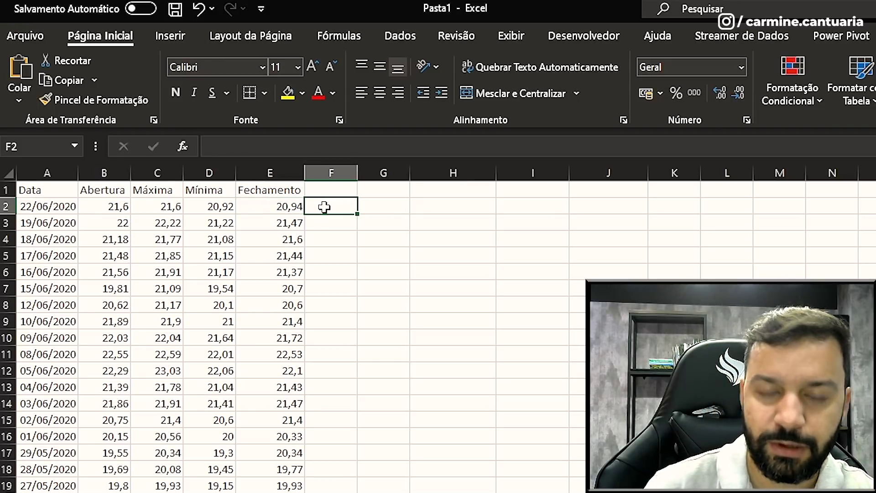
text(=()
key(Left)
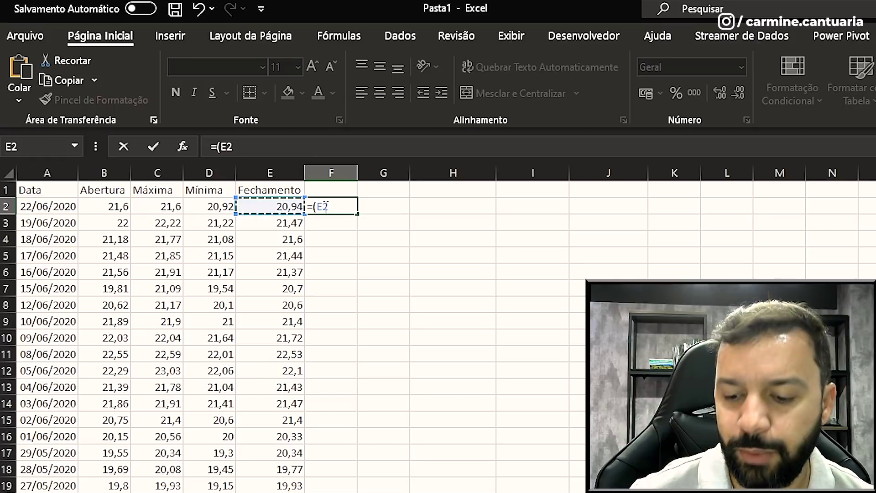
text(/)
key(Left)
key(Down)
text()-1)
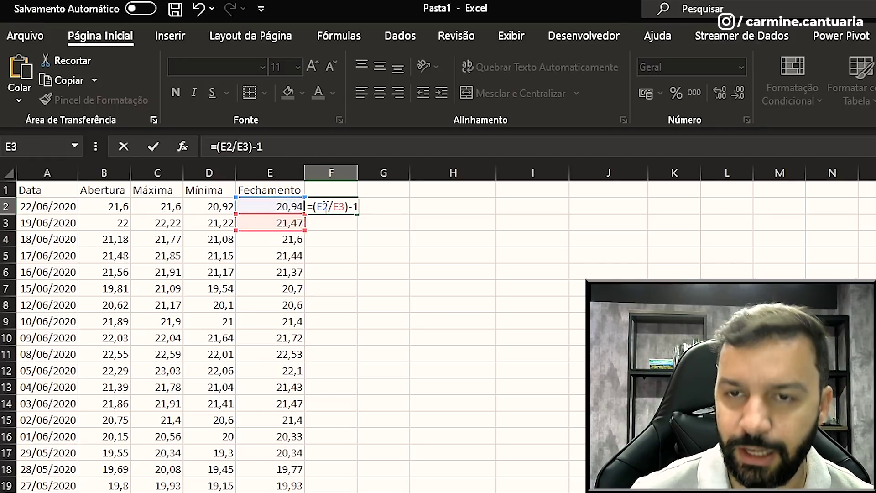
key(Return)
click(325, 205)
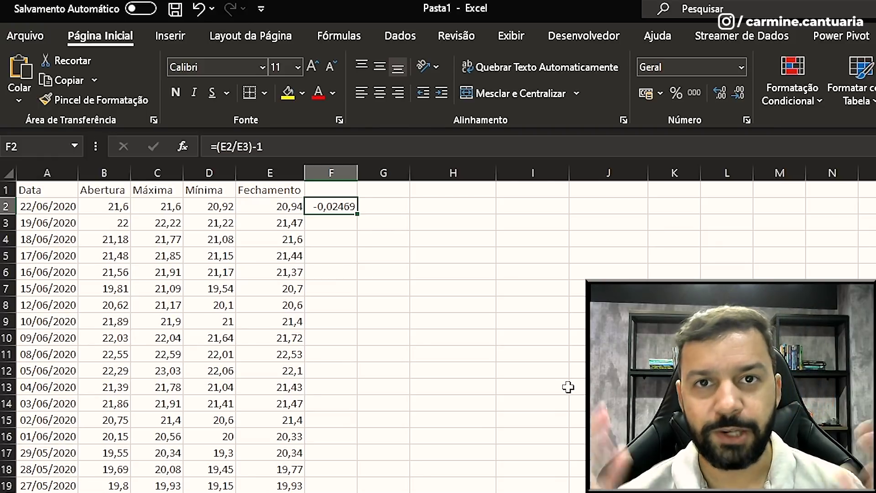
key(Delete)
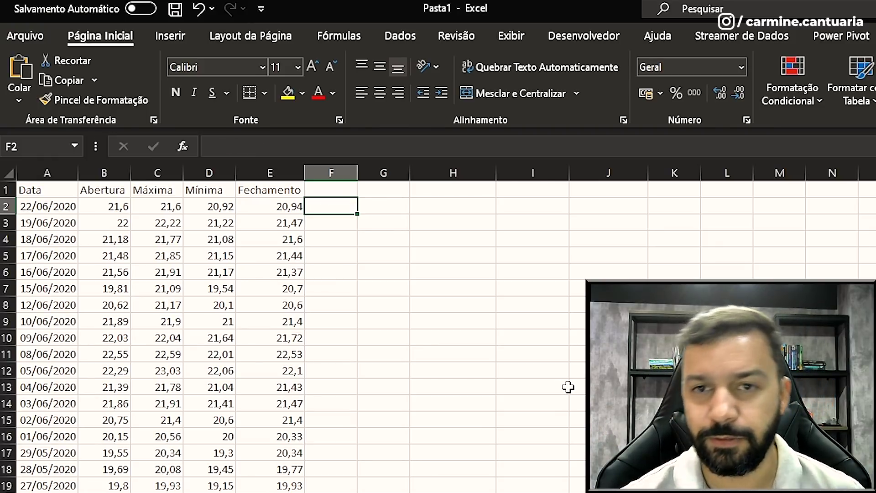
Enter the log return formula =LN(E6420/E6421) in cell F6420, beside the second-oldest closing price.
key(Left)
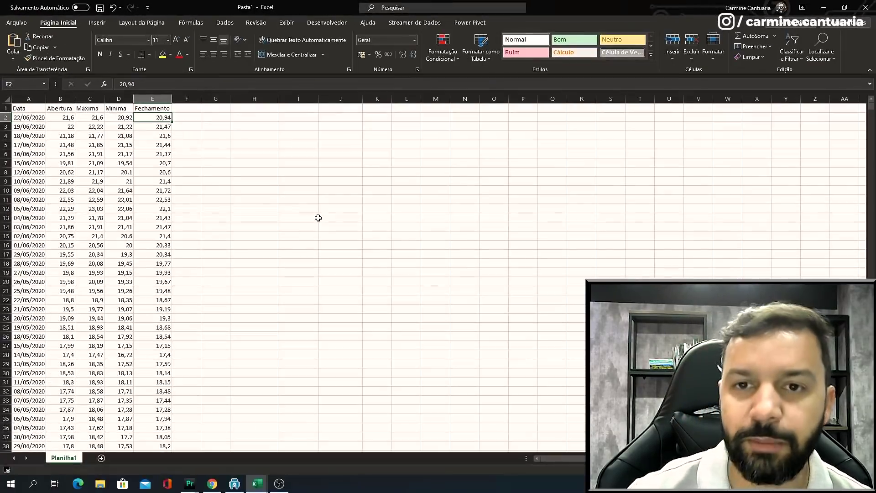
key(ctrl+Down)
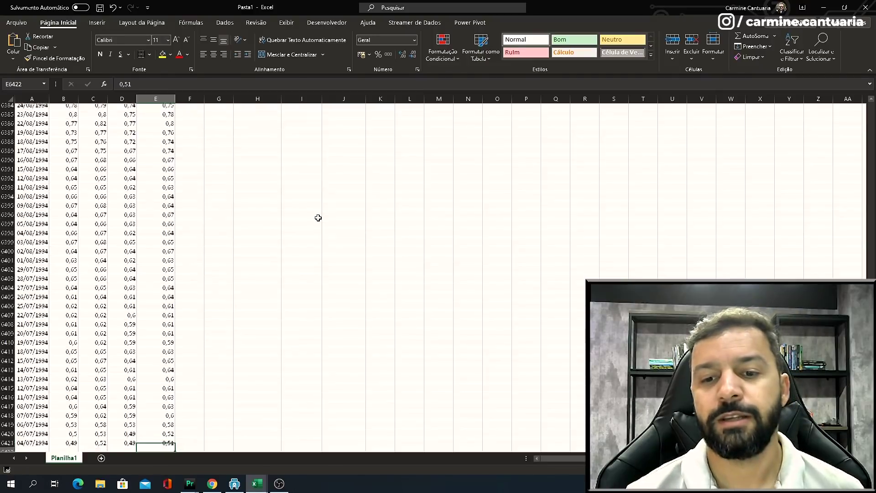
key(Right)
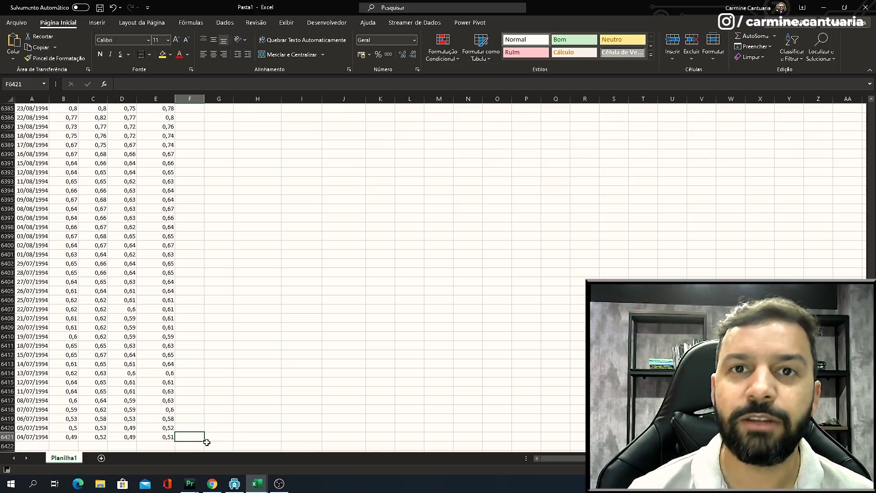
key(Up)
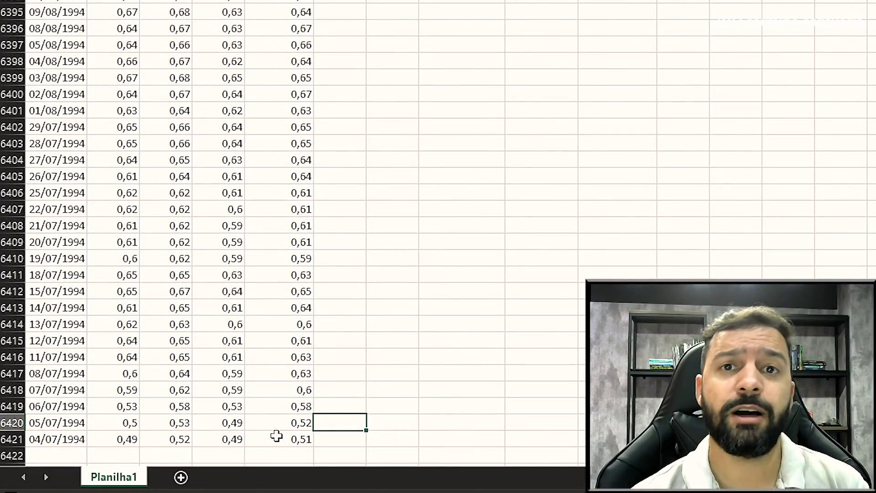
text(=)
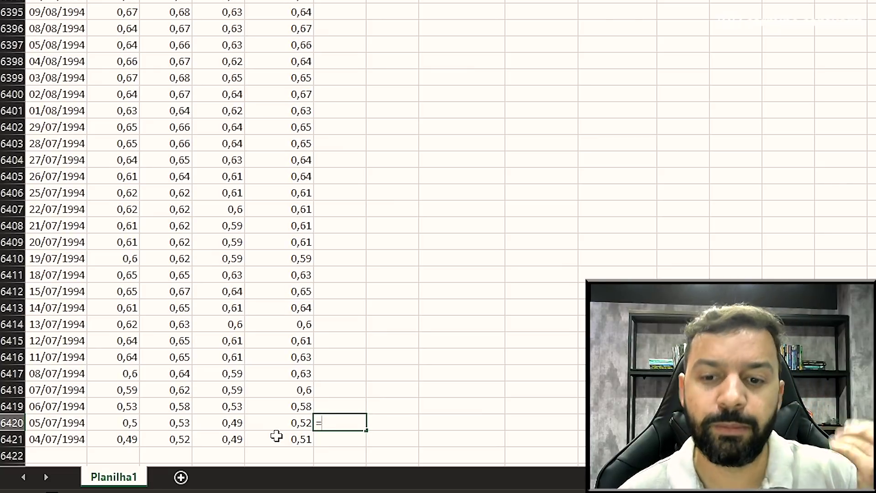
text(ln)
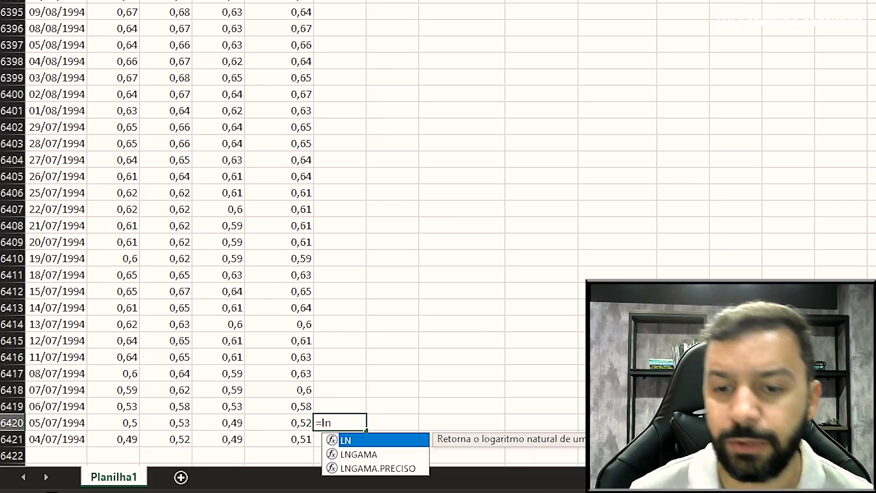
key(Tab)
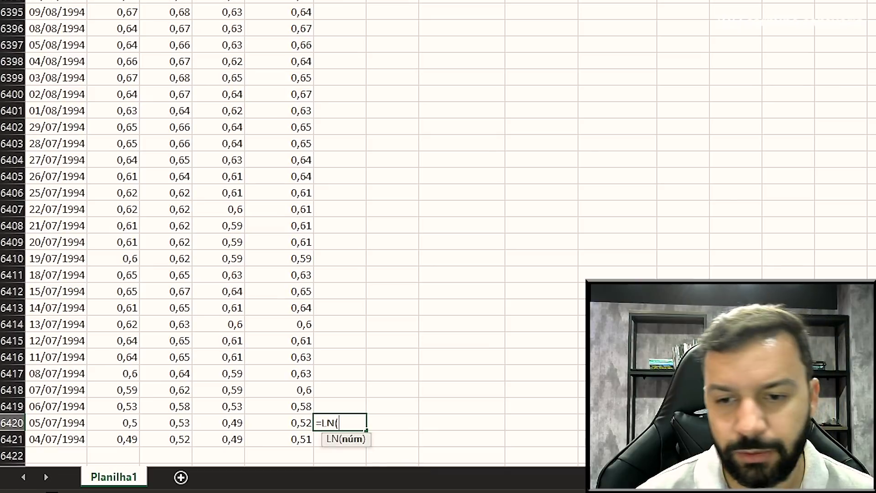
key(Left)
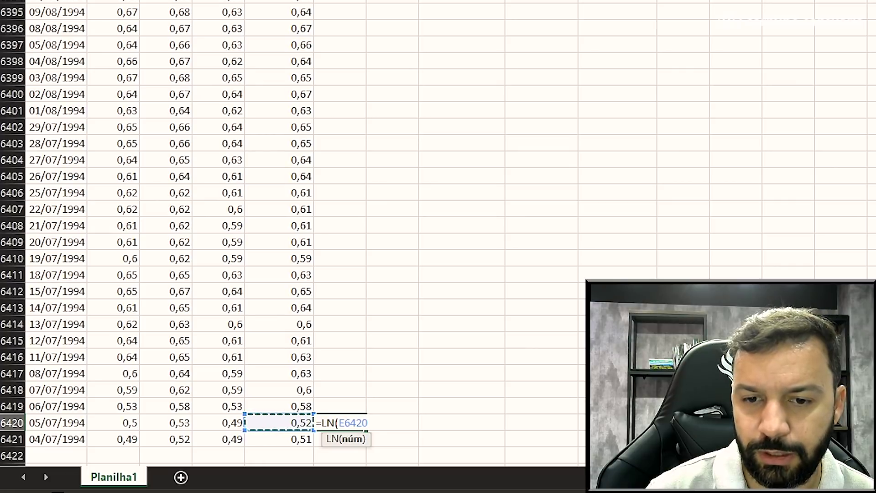
text(/)
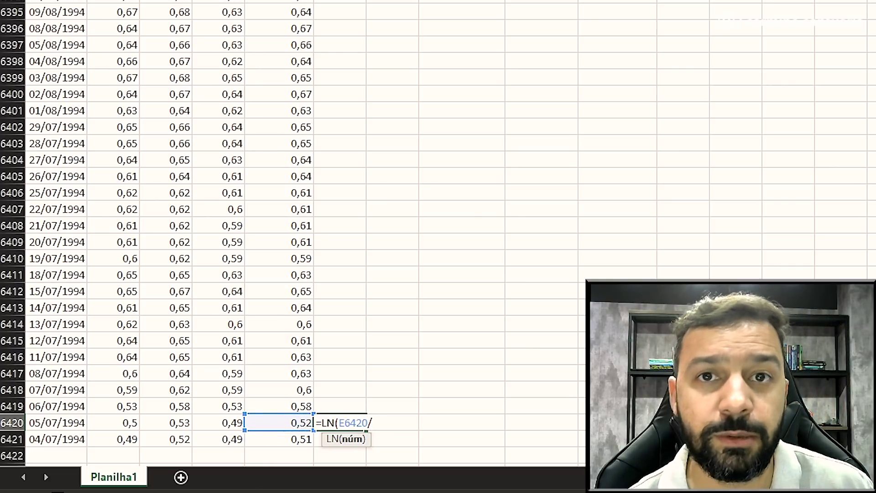
key(Left)
key(Down)
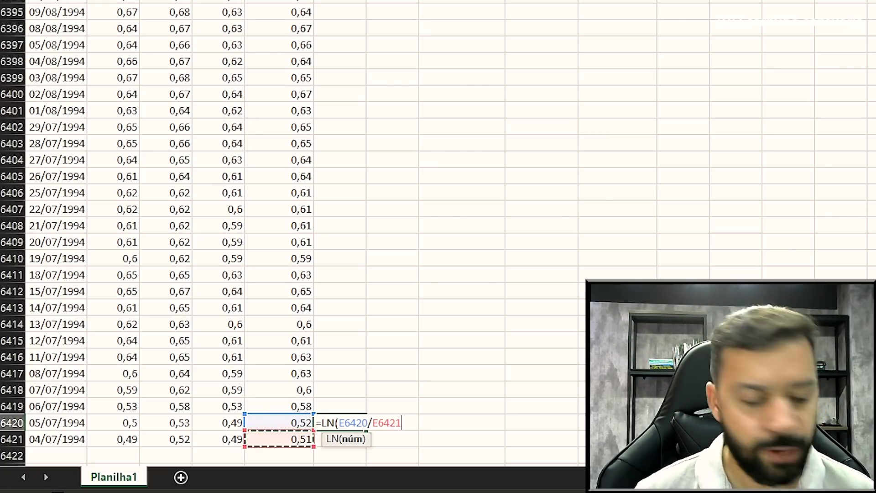
key(Tab)
click(340, 423)
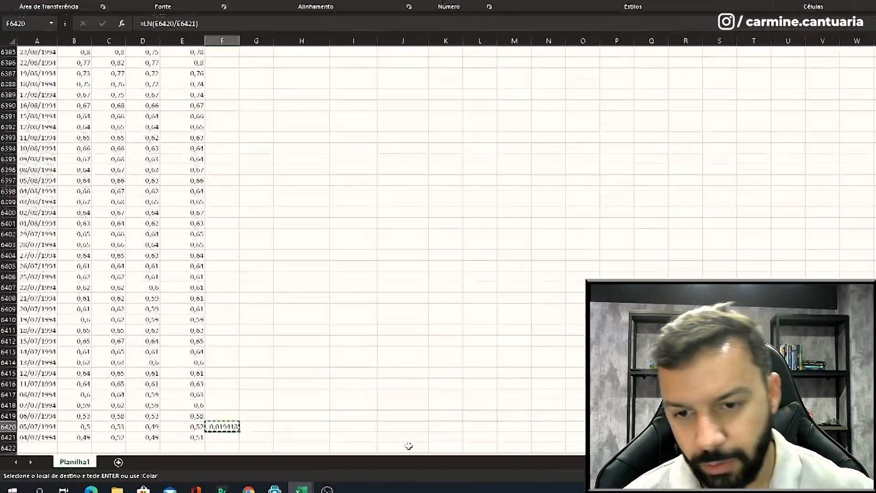
Copy the log return formula from F6420 upward through column F to cell F2.
key(ctrl+c)
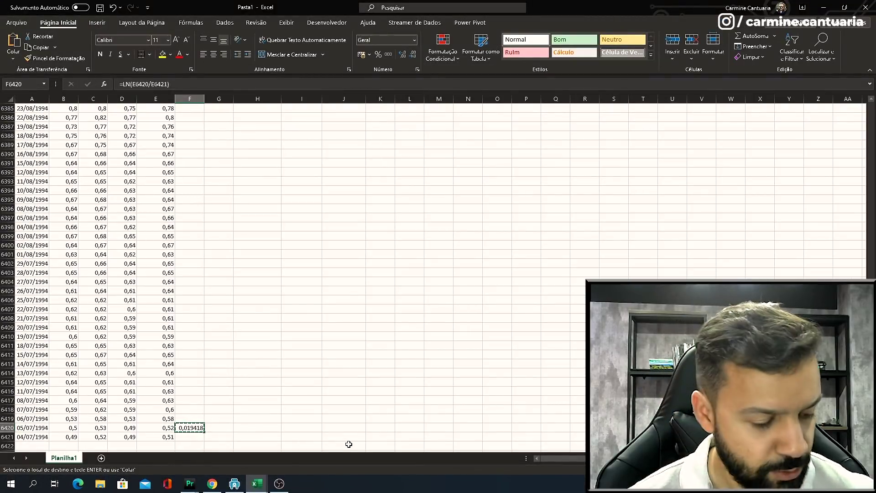
key(ctrl+shift+Up)
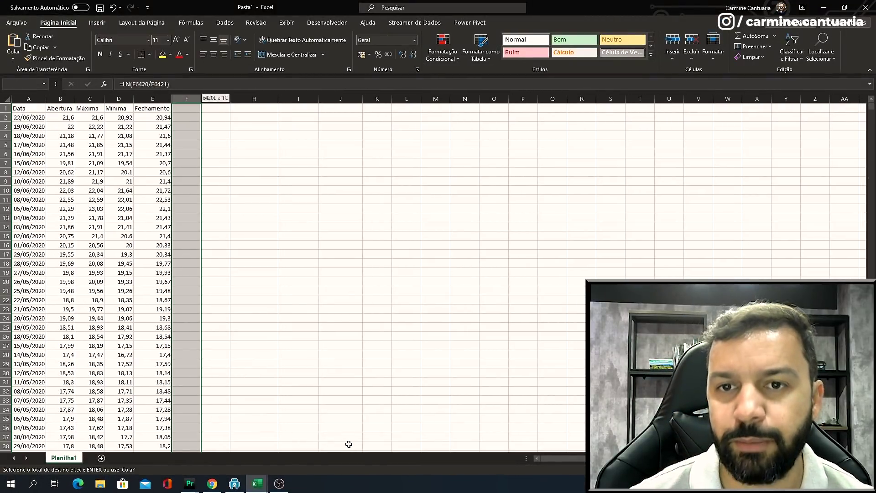
key(shift+Down)
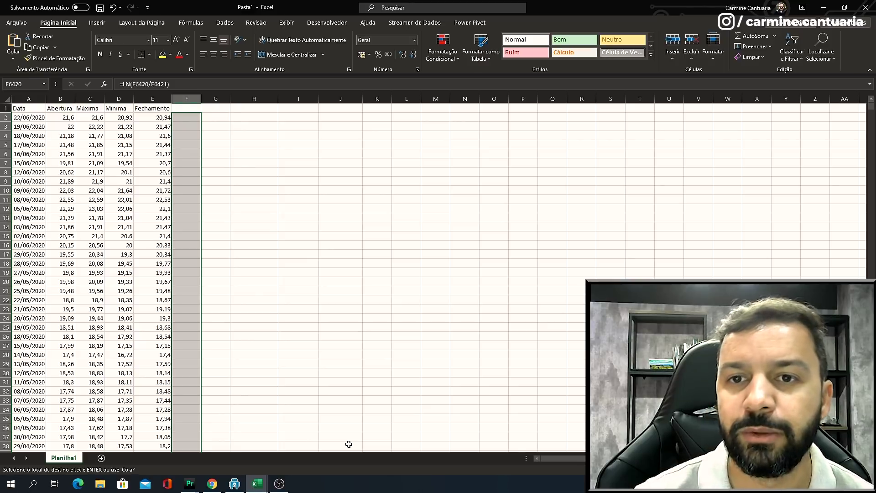
key(Return)
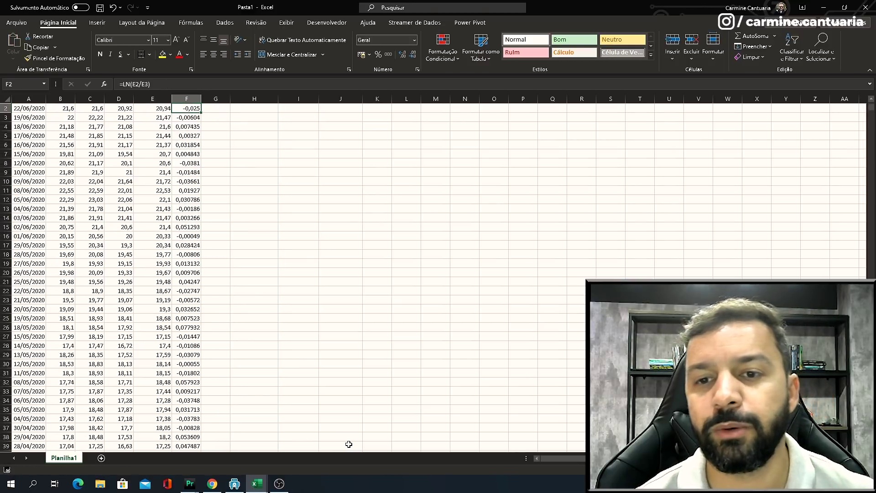
key(Up)
key(Down)
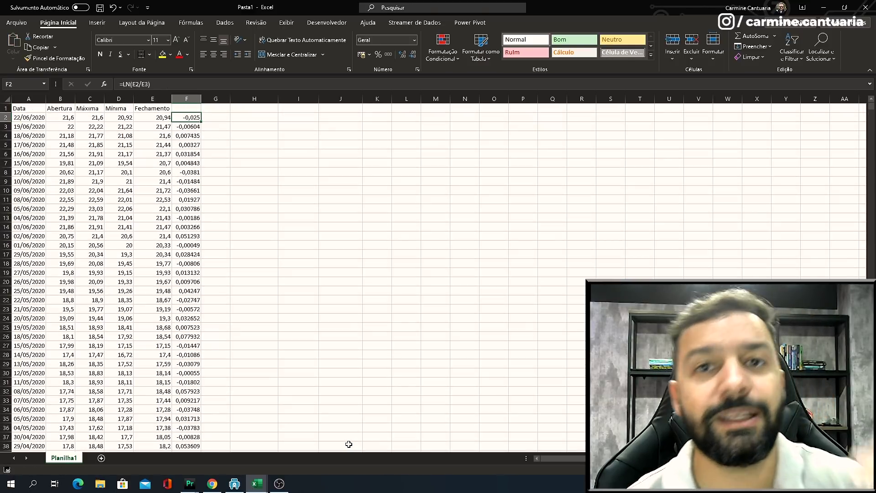
Check the log returns in column F down to the last filled row and go back to header cell F1.
key(ctrl+shift+Down)
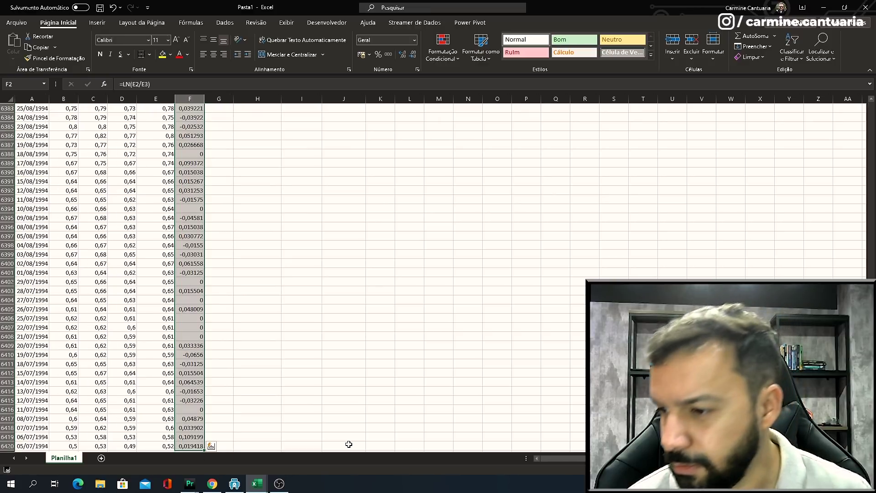
key(ctrl+Up)
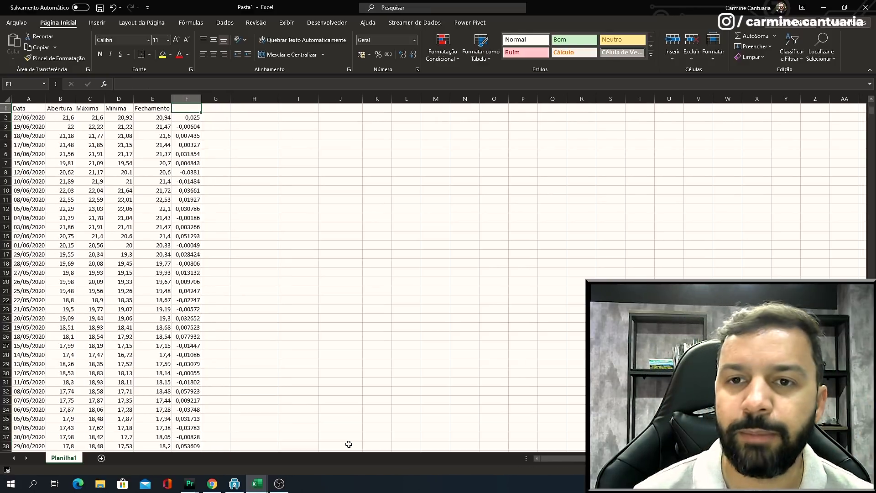
key(Down)
key(Up)
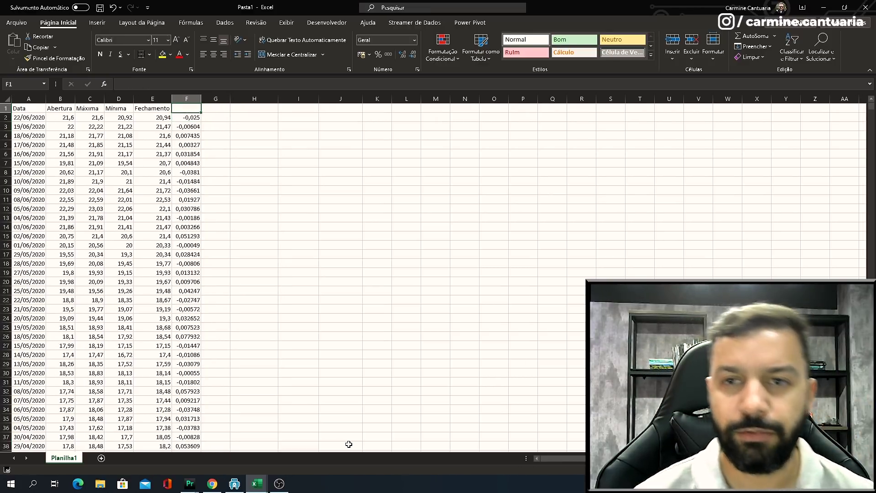
Enter the header Log Retorno Dia in cell F1 above the log returns.
text(Lo)
text(g Retonr)
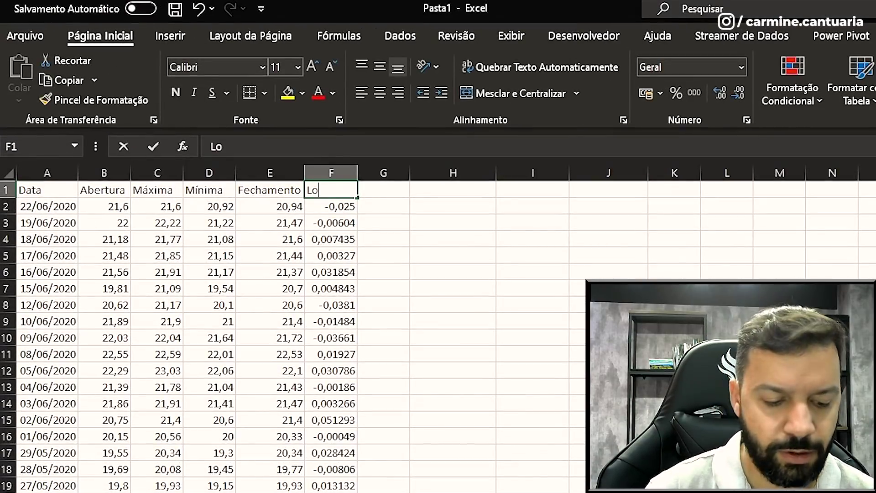
key(BackSpace)
key(BackSpace)
text(rno)
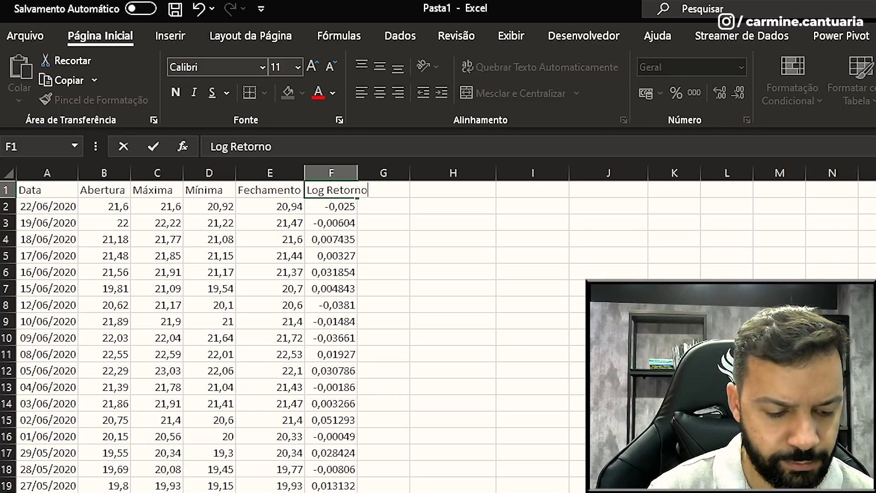
text( Dia)
key(Return)
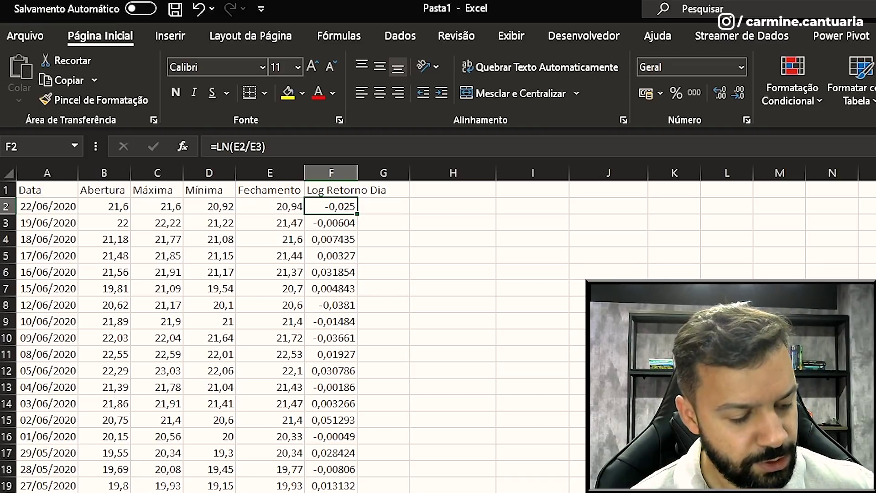
Format all log returns from F2 down as percentages with two decimals and fit column F's width to its content.
key(ctrl+shift+Down)
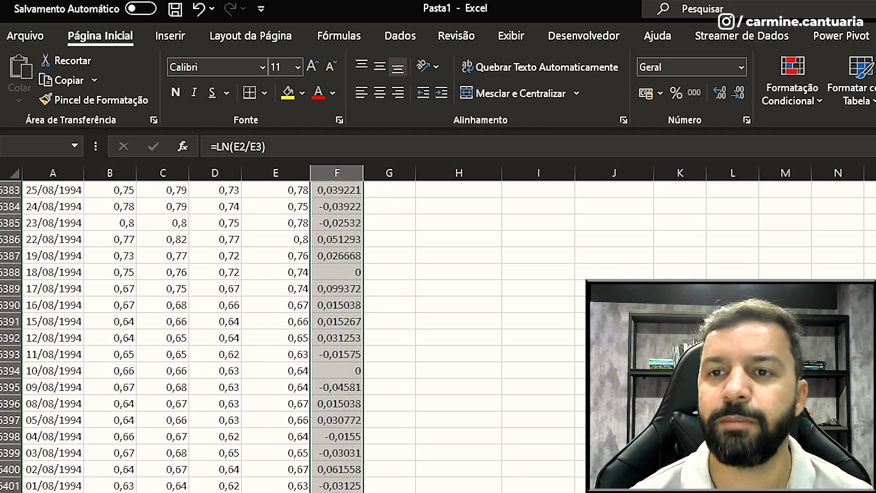
click(676, 91)
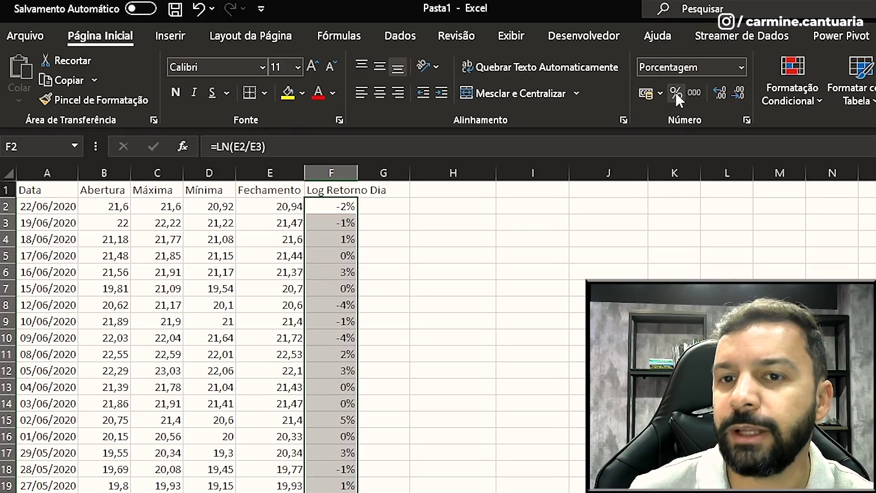
click(718, 94)
click(717, 94)
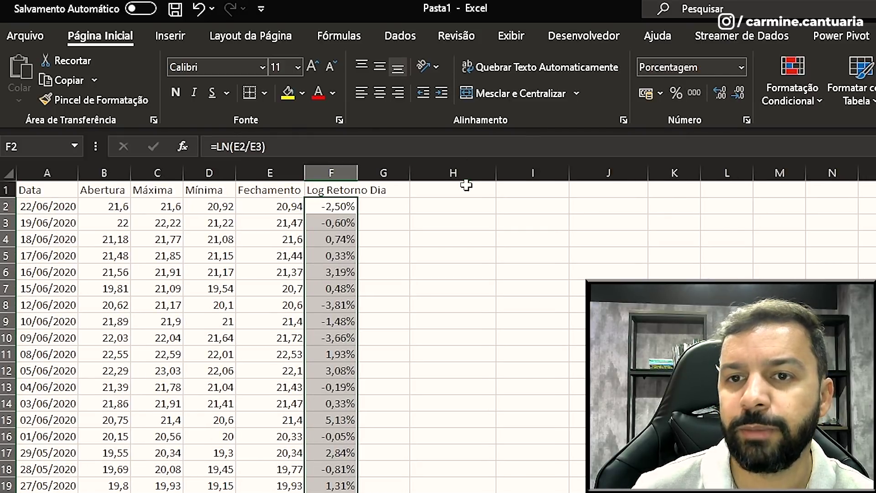
double_click(358, 170)
click(411, 203)
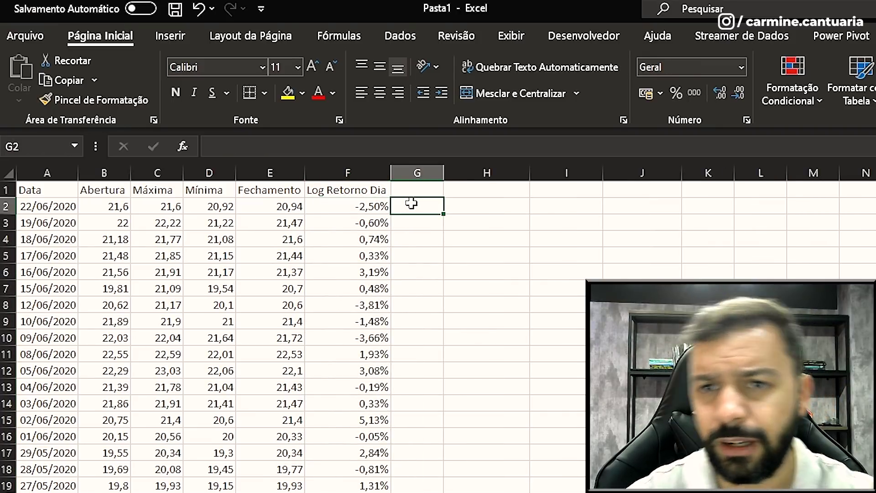
Examine the log return percentages and their LN formulas in the first rows of column F.
key(Left)
key(Down)
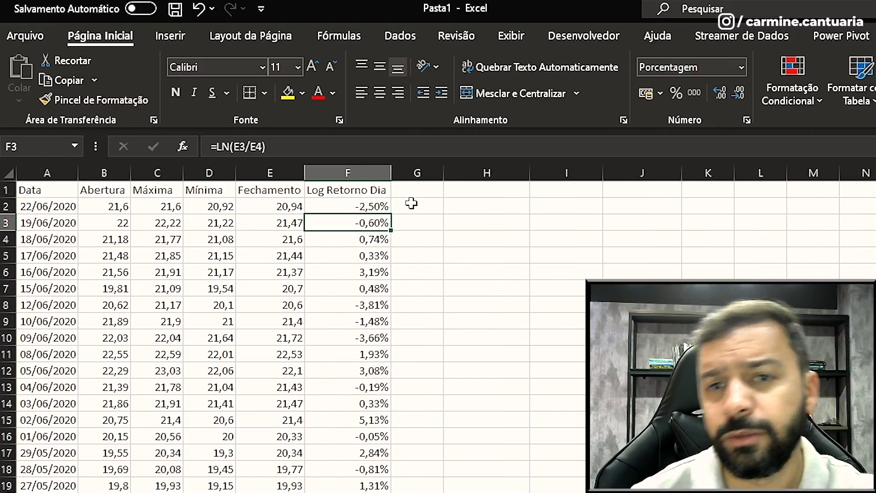
key(Down)
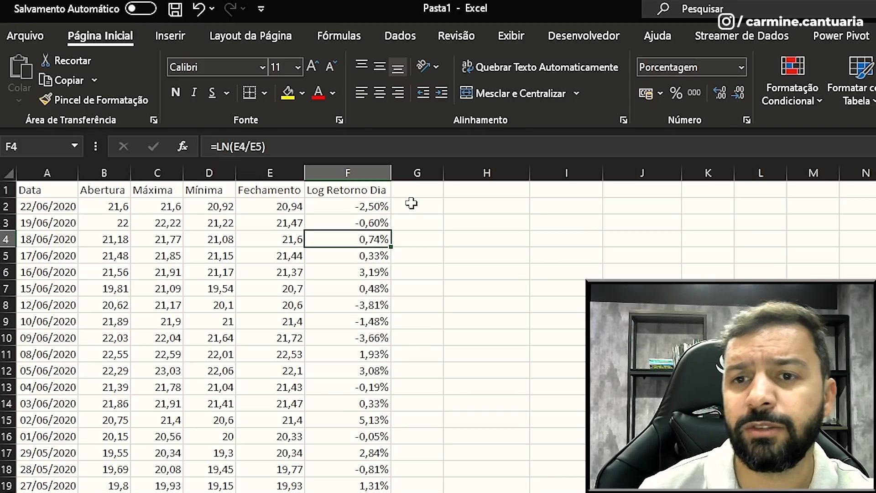
key(Down)
key(Down)
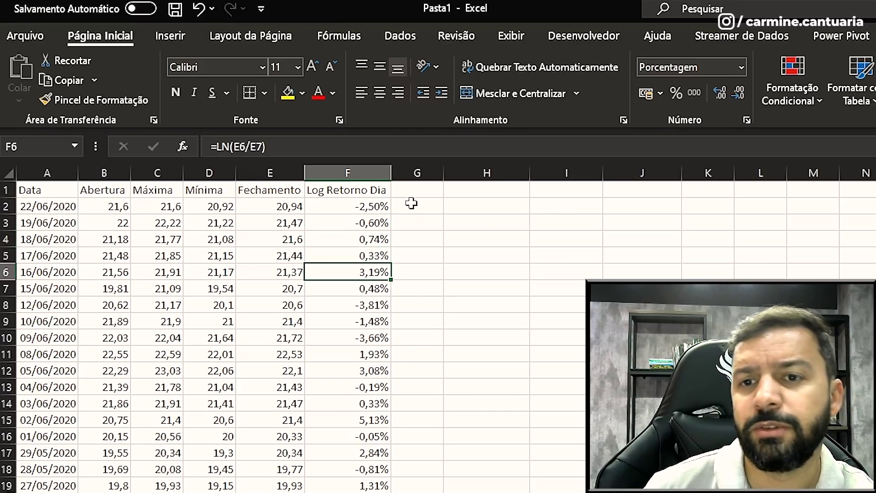
key(Up)
key(Up)
key(Up)
key(Up)
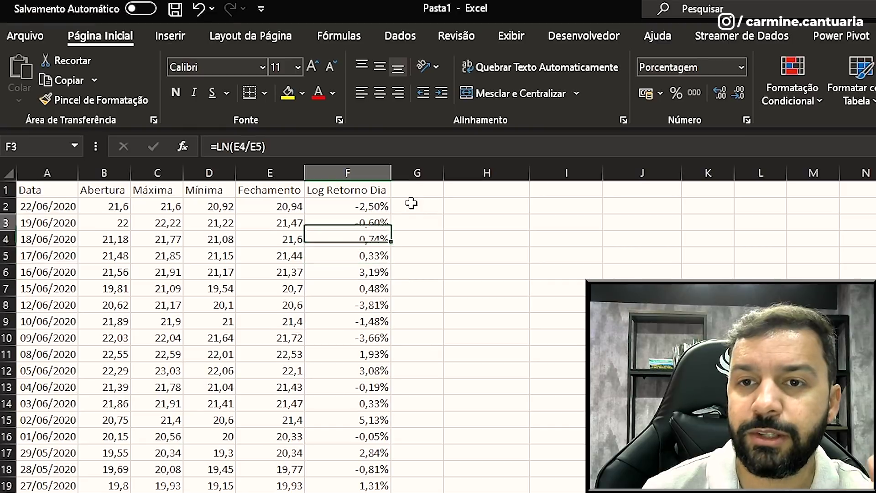
click(412, 204)
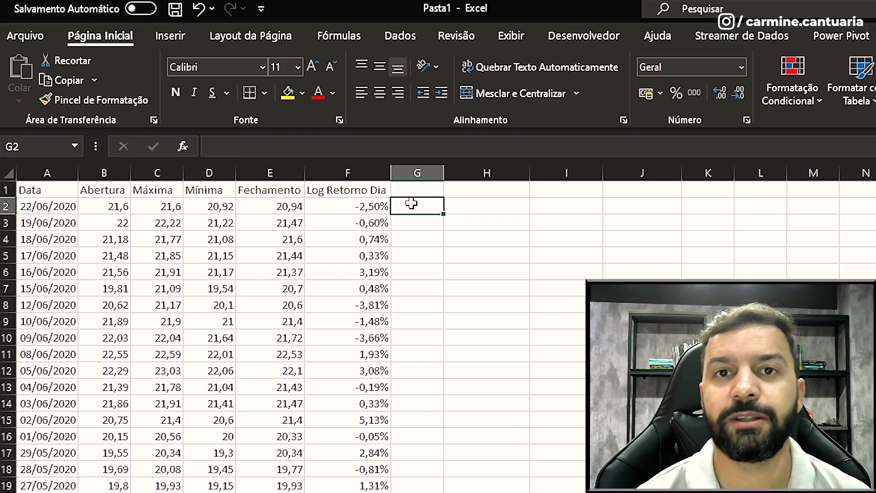
key(Left)
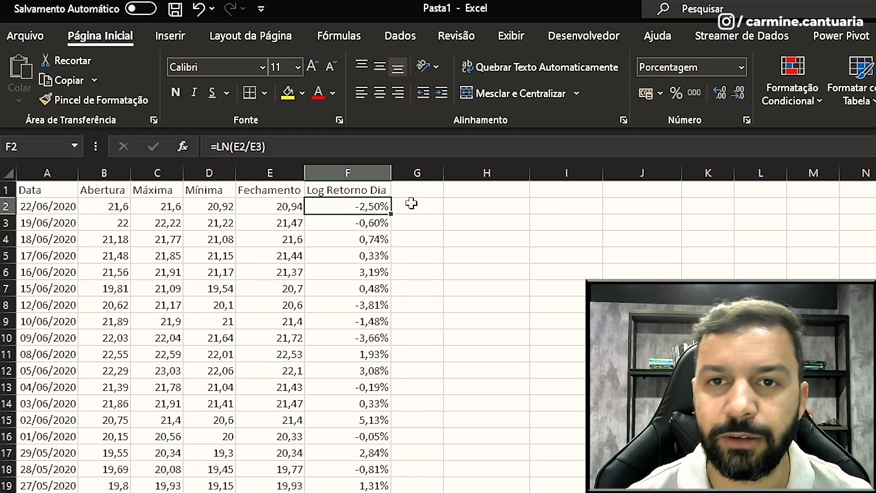
Examine the oldest closing prices and log returns at the end of columns E and F.
key(ctrl+Down)
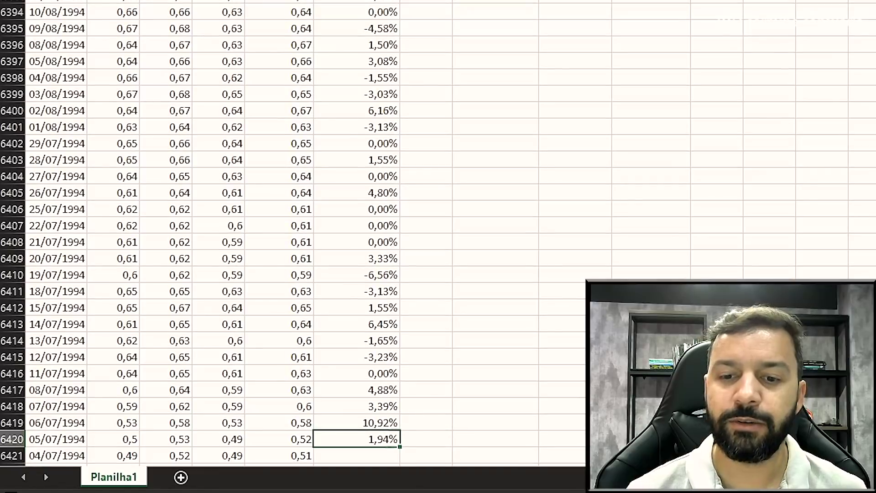
key(Left)
key(Down)
key(Down)
key(Down)
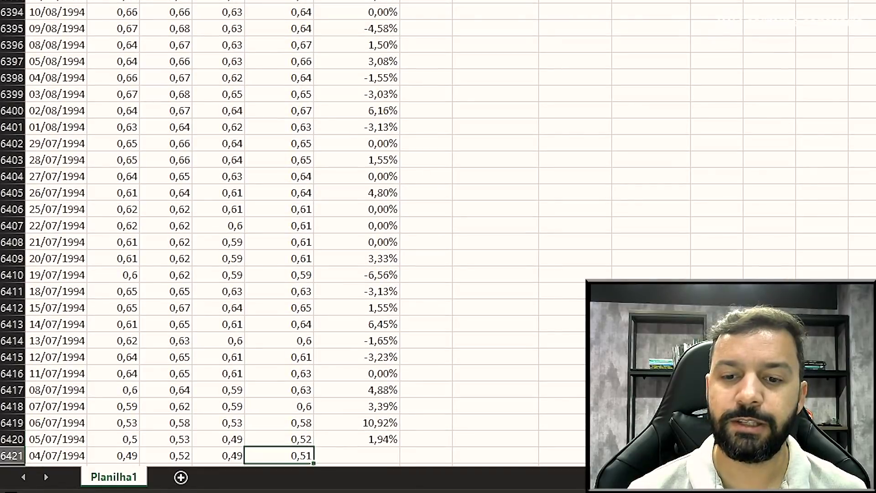
key(Up)
key(Up)
key(Up)
key(Right)
key(Right)
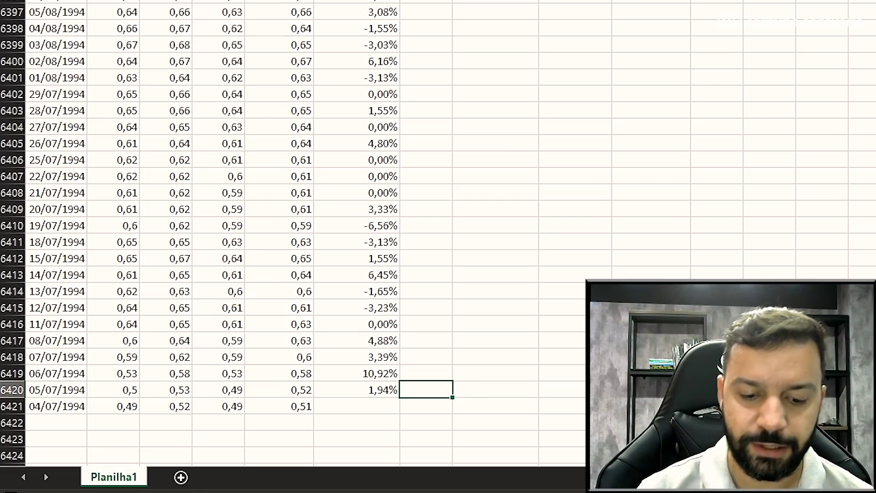
Select the 21 oldest log returns, F6420 up to F6400, to identify the first standard deviation window.
click(356, 389)
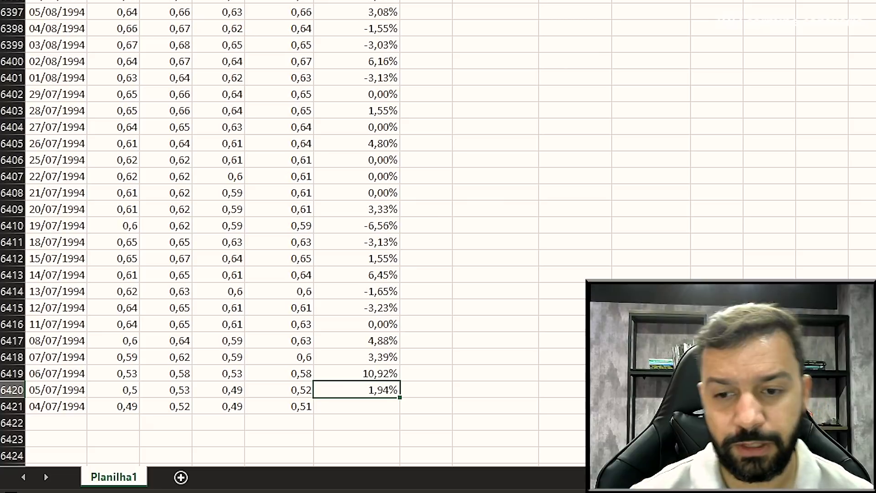
key(shift+Up)
key(shift+Up)
key(shift+Up)
key(shift+Up)
key(shift+Up)
key(shift+Up)
key(shift+Up)
key(shift+Up)
key(shift+Up)
key(shift+Up)
key(shift+Up)
key(shift+Up)
key(shift+Up)
key(shift+Up)
key(shift+Up)
key(shift+Up)
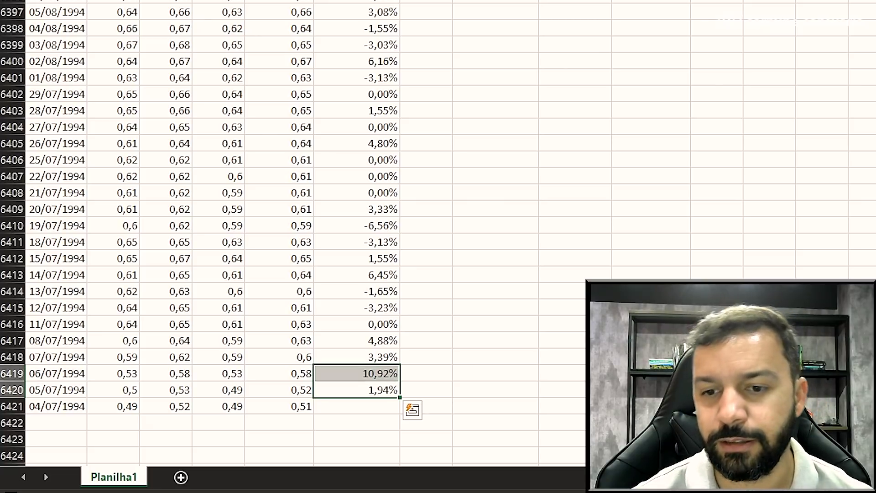
key(shift+Up)
key(shift+Up)
key(shift+Up)
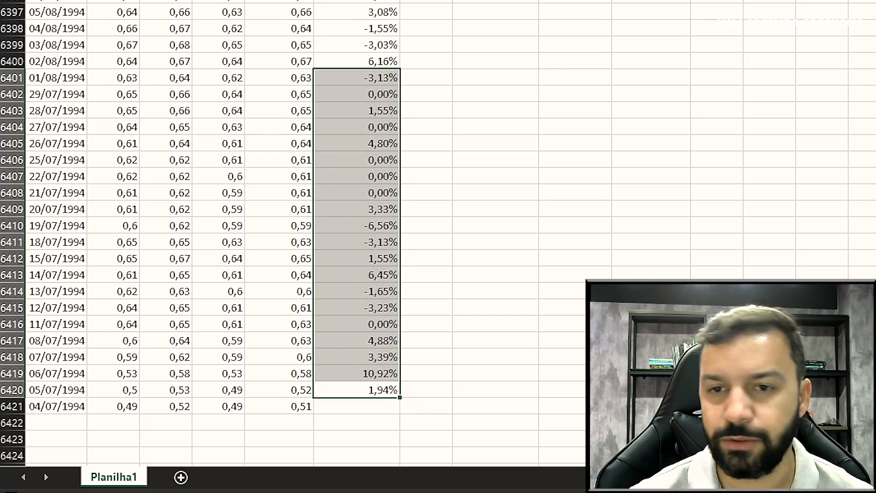
key(shift+Up)
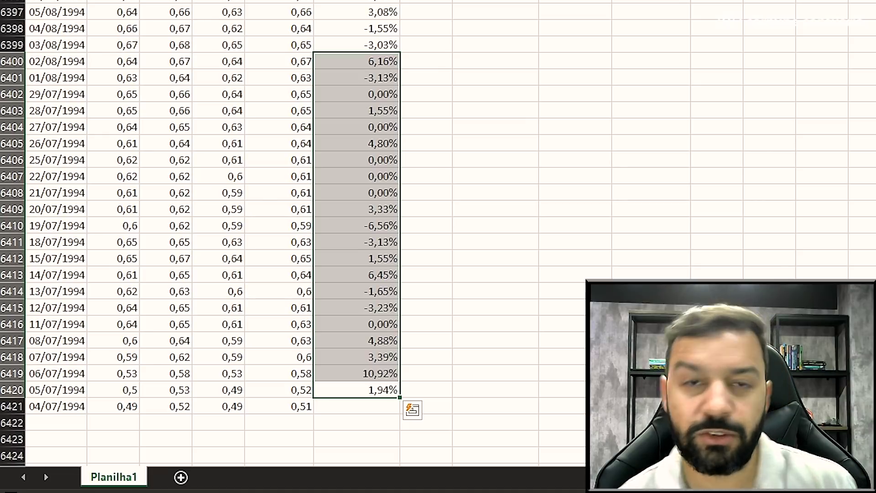
Enter the sample standard deviation formula =DESVPAD.A(F6400:F6420) in cell G6400.
click(425, 63)
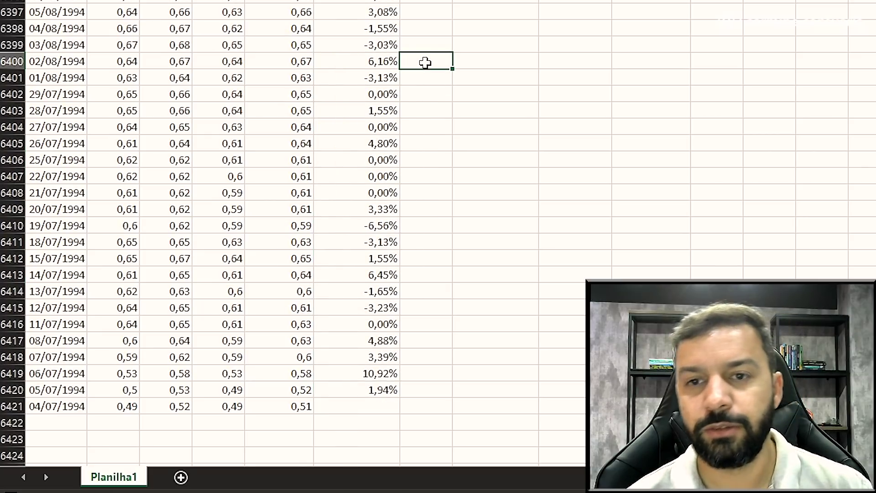
text(=)
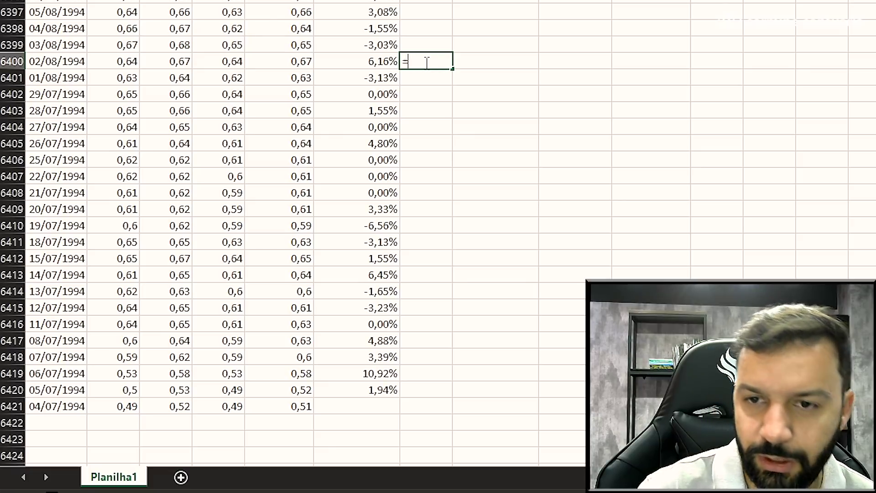
text(de)
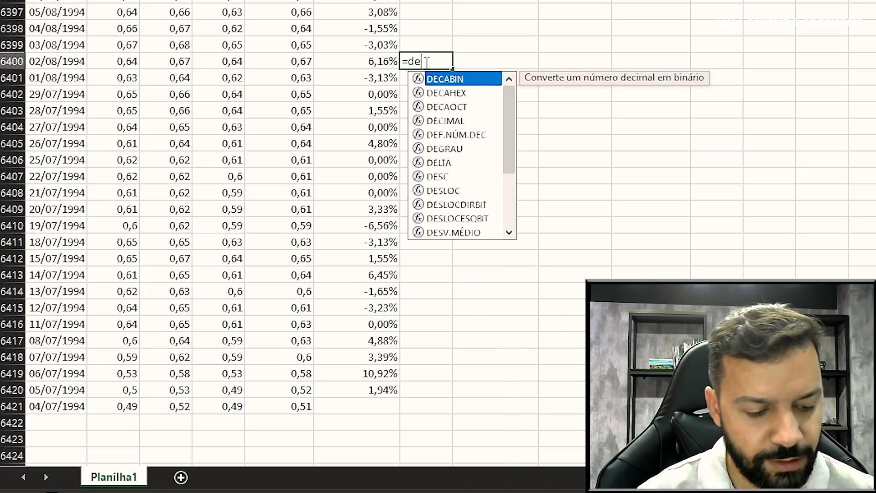
text(svp)
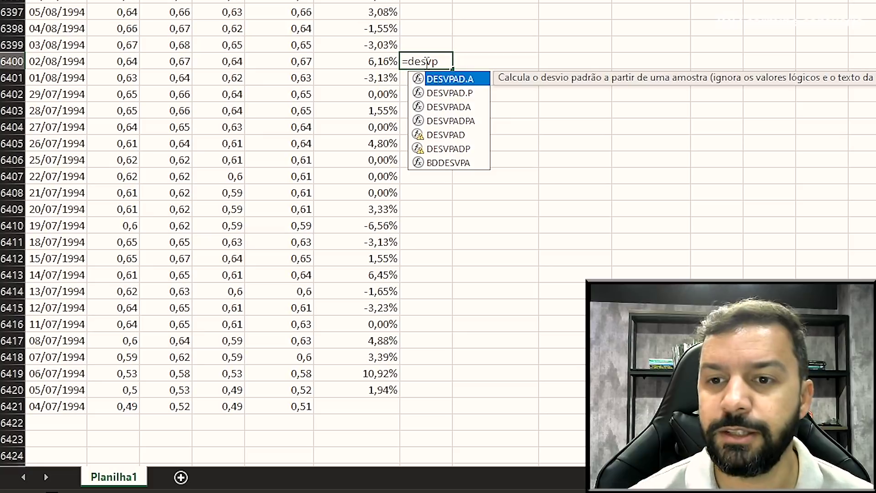
key(Down)
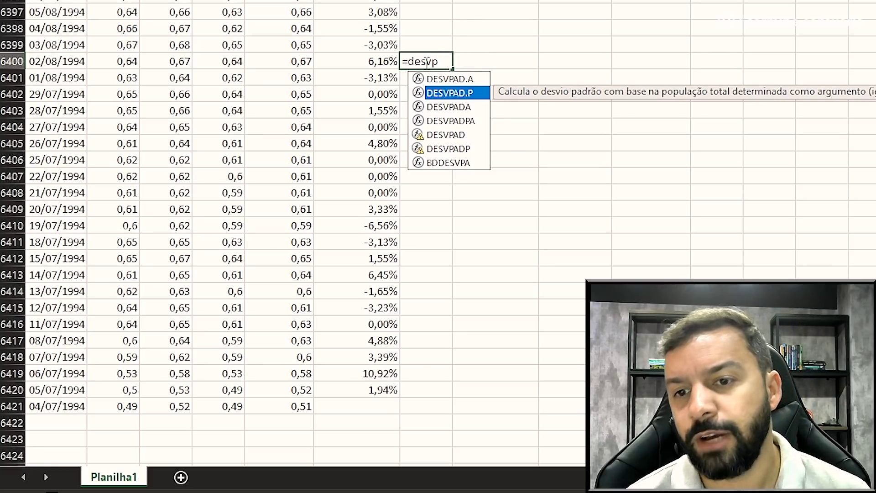
key(Down)
key(Up)
key(Up)
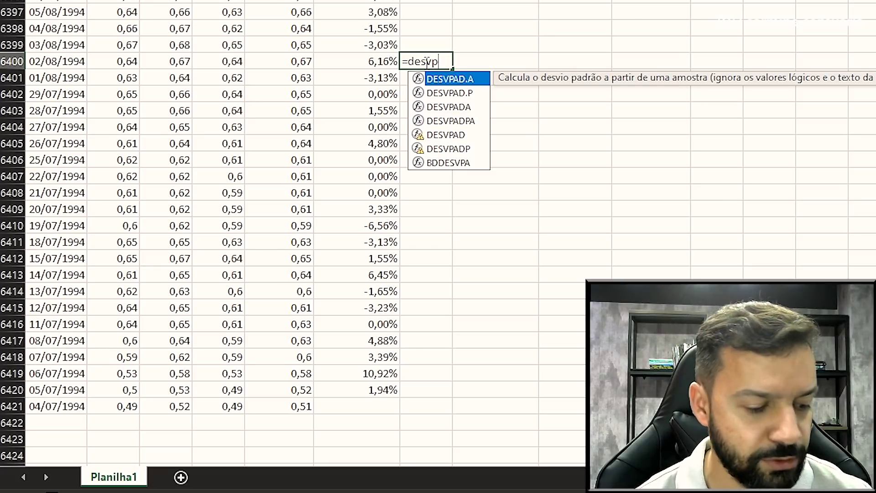
key(Tab)
key(Left)
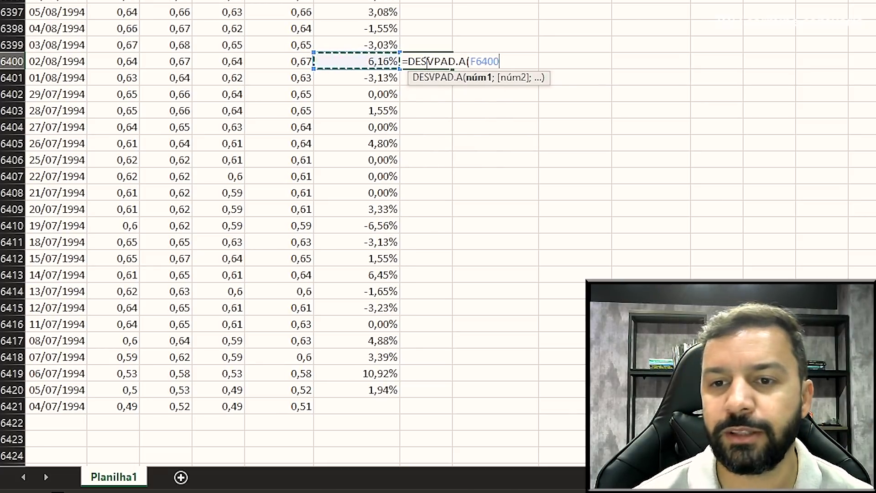
key(shift+Down)
key(shift+Down)
key(shift+Down)
key(shift+Down)
key(shift+Down)
key(shift+Down)
key(shift+Down)
key(shift+Down)
key(shift+Down)
key(shift+Down)
key(shift+Down)
key(shift+Down)
key(shift+Down)
key(shift+Down)
key(shift+Down)
key(shift+Down)
key(shift+Down)
key(shift+Down)
key(shift+Down)
key(shift+Down)
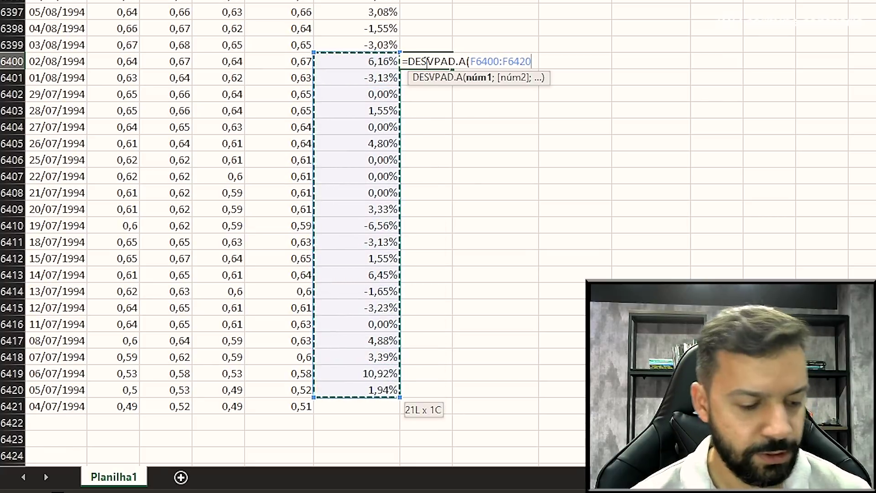
key(Tab)
click(426, 62)
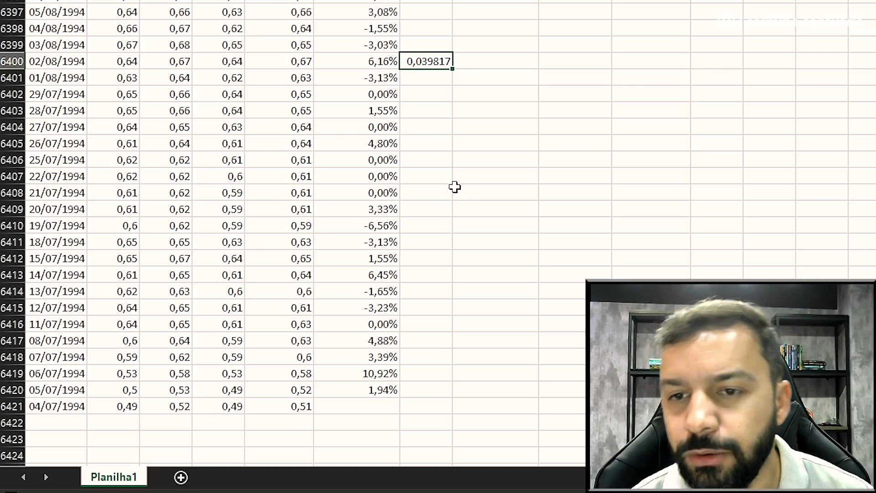
Copy the standard deviation formula from G6400 upward through column G to cell G2.
key(ctrl+c)
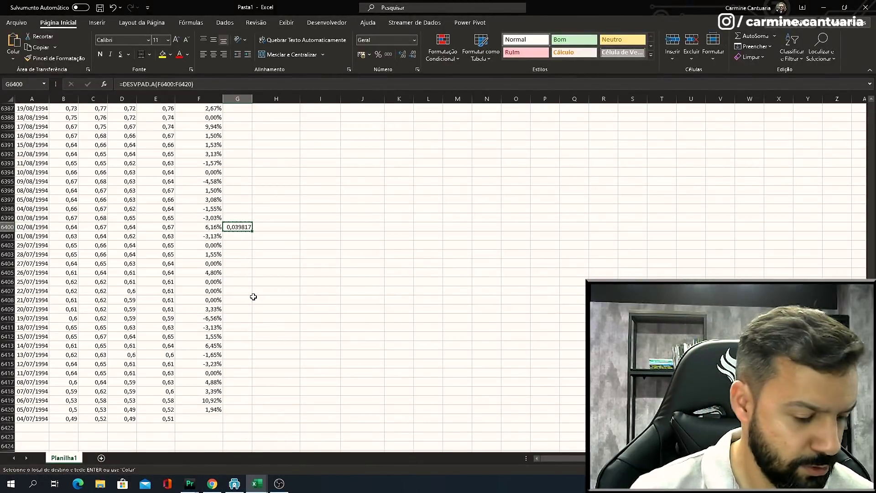
key(ctrl+shift+Up)
key(ctrl+shift+Down)
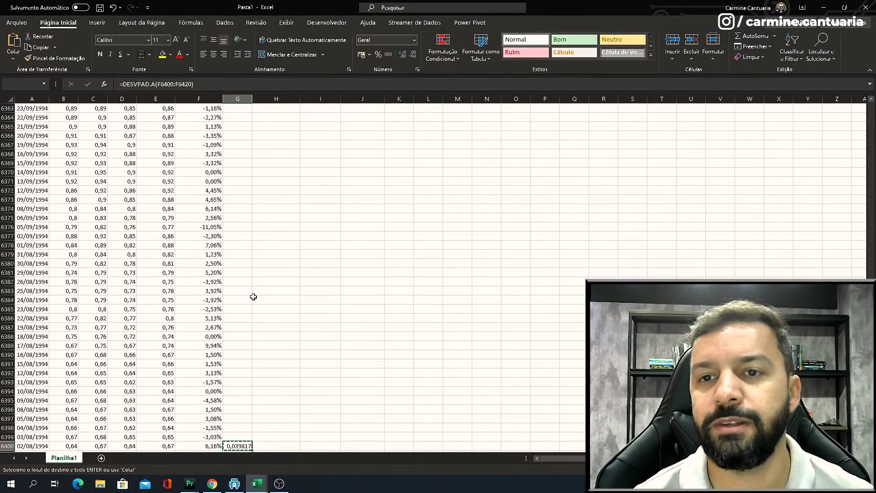
key(ctrl+shift+Up)
key(Return)
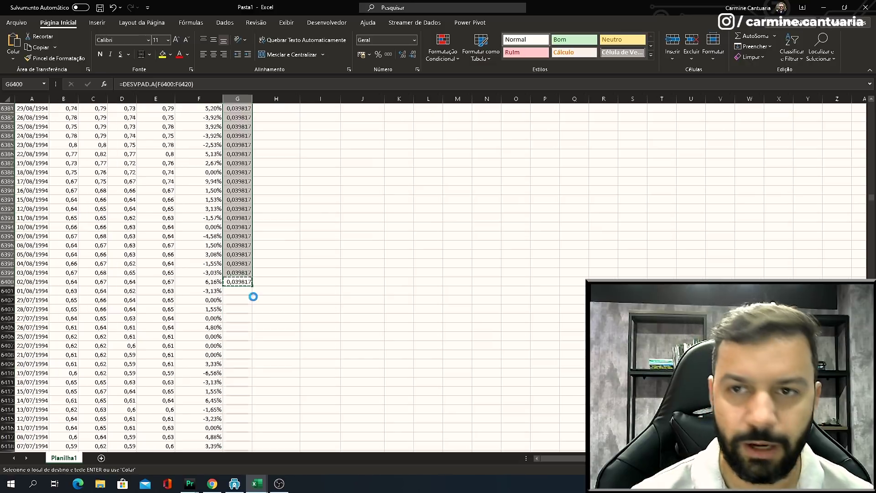
Enter the header "DesvPad A 21" in cell G1 above the standard deviation values.
key(ctrl+Up)
scroll(253, 296, up, 1)
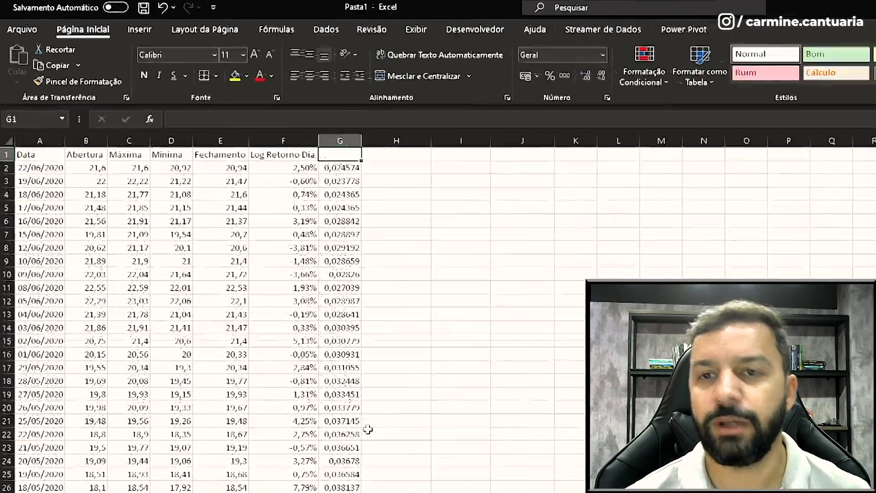
key(Up)
text(DesvPad A21)
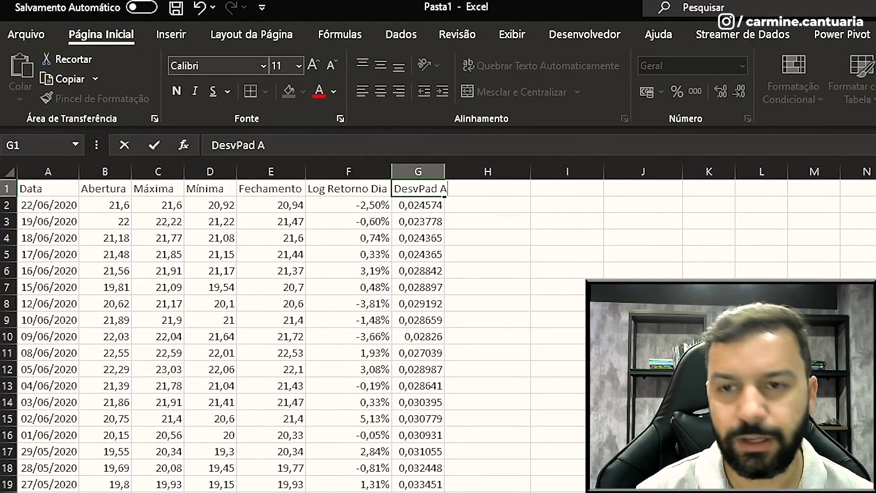
key(BackSpace)
key(BackSpace)
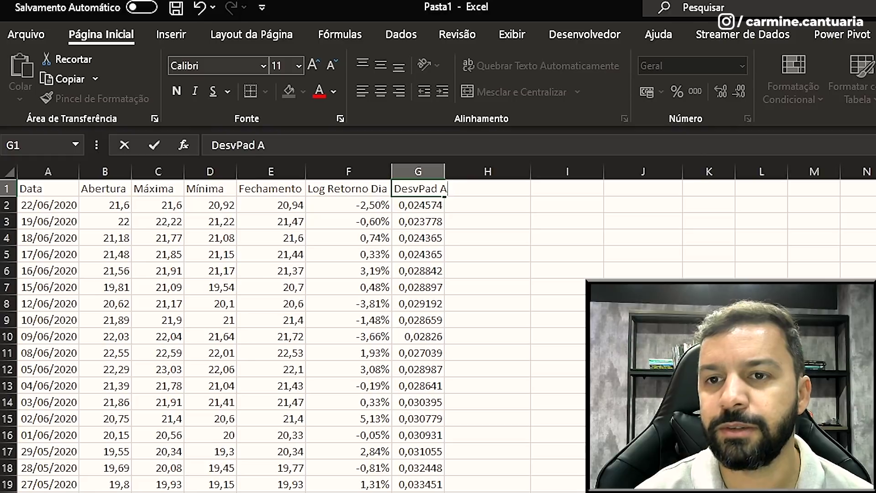
text(21)
key(Return)
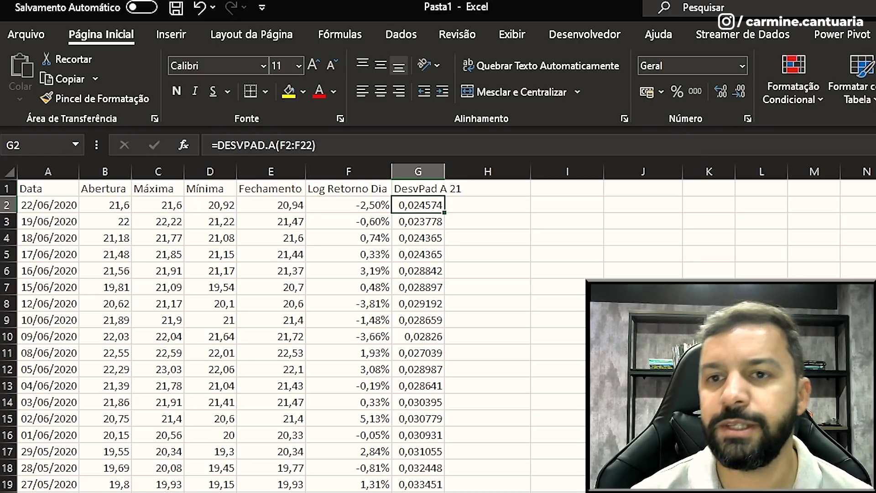
Format the standard deviations in G2:G6400 as percentages with two decimal places.
click(487, 205)
click(418, 205)
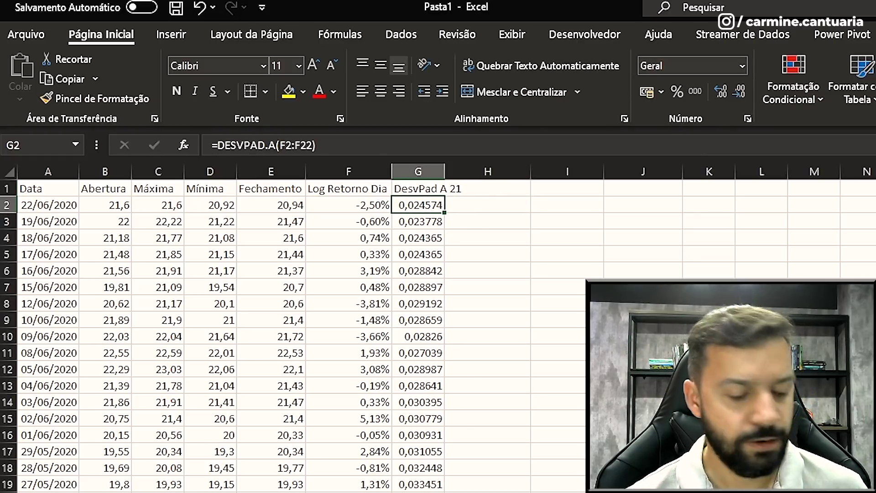
key(ctrl+shift+Down)
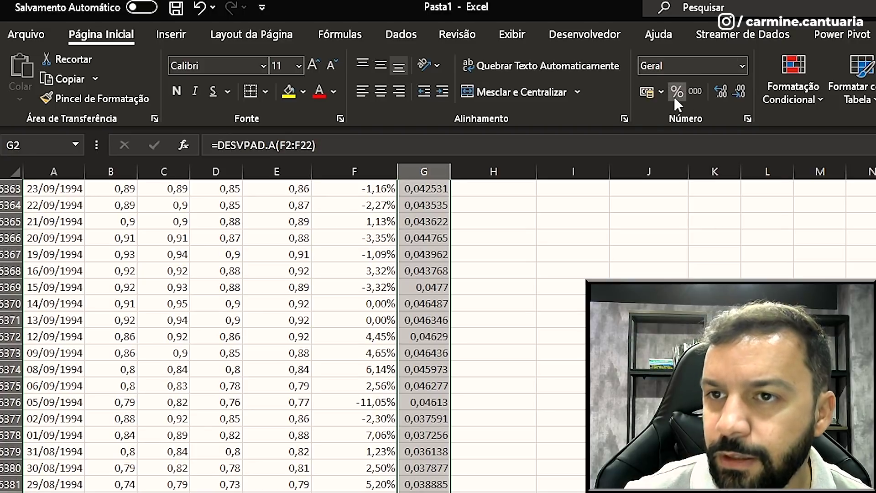
click(675, 96)
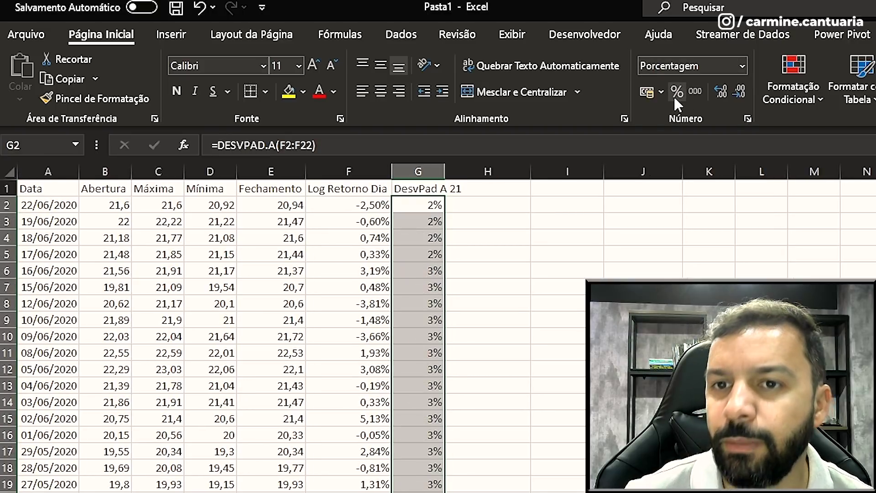
click(721, 89)
click(721, 89)
Examine the rolling standard deviation percentages in column G from row 2 down to around row 49.
key(Down)
key(Up)
key(Down)
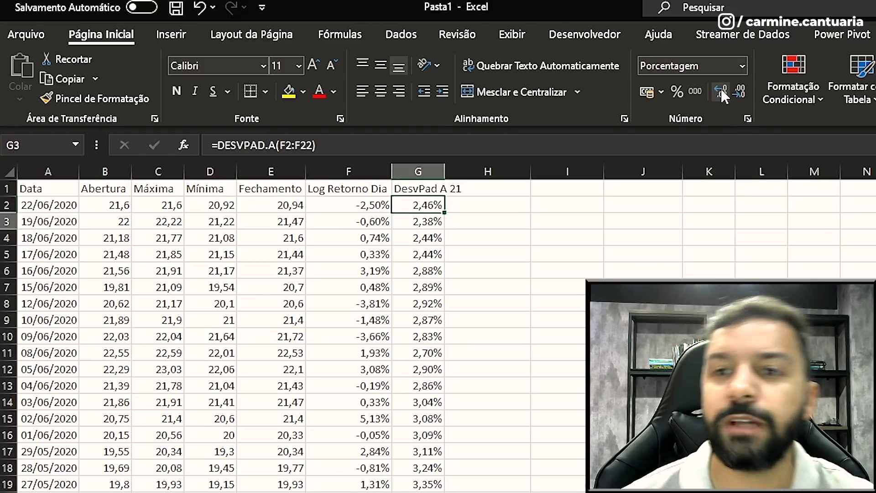
key(Down)
key(Down)
key(Down)
key(Down)
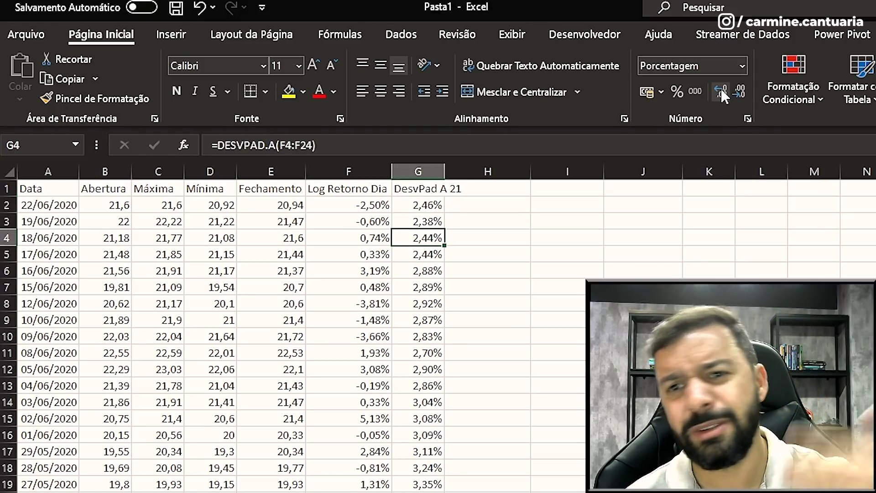
key(Down)
key(Down)
key(Down)
key(Down)
key(Down)
key(Down)
key(Down)
key(Down)
key(Down)
key(Up)
key(Down)
key(Down)
key(Down)
key(Down)
key(Down)
key(Down)
key(Down)
key(Down)
key(Down)
key(Down)
key(Down)
key(Down)
key(Down)
key(Down)
key(Down)
key(Down)
key(Down)
key(Down)
key(Down)
key(Down)
key(Down)
key(Down)
key(Down)
key(Down)
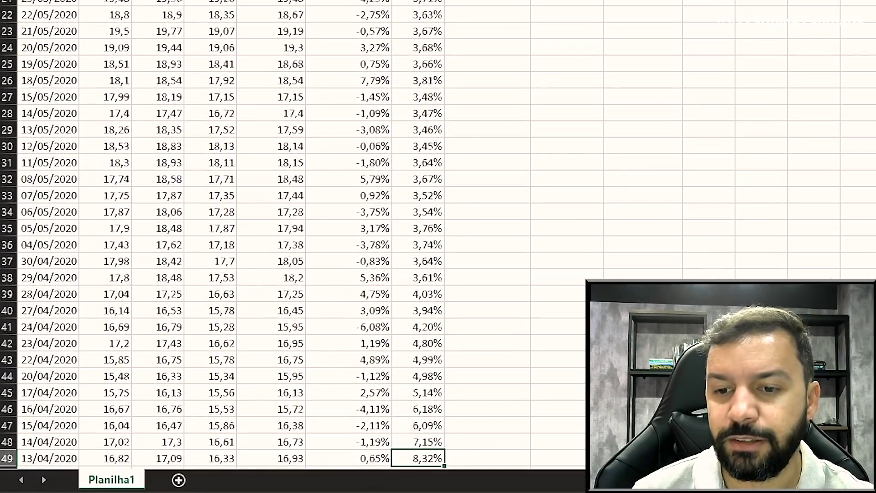
key(Up)
key(Up)
key(Up)
key(Up)
key(Up)
key(Up)
key(Down)
key(Down)
key(Down)
key(Up)
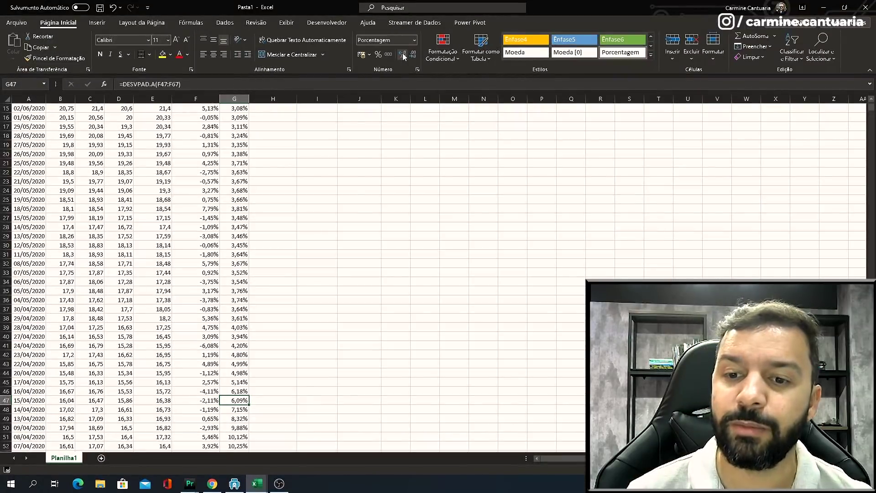
key(ctrl+Up)
key(Right)
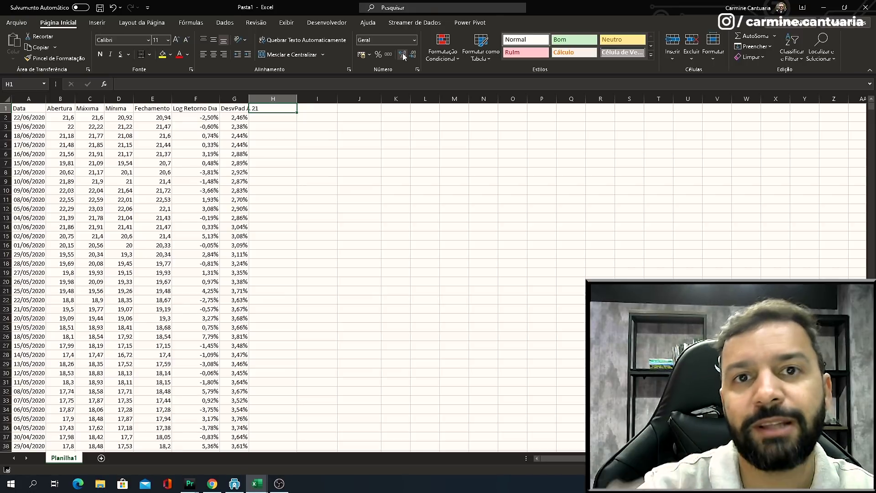
key(Left)
key(Down)
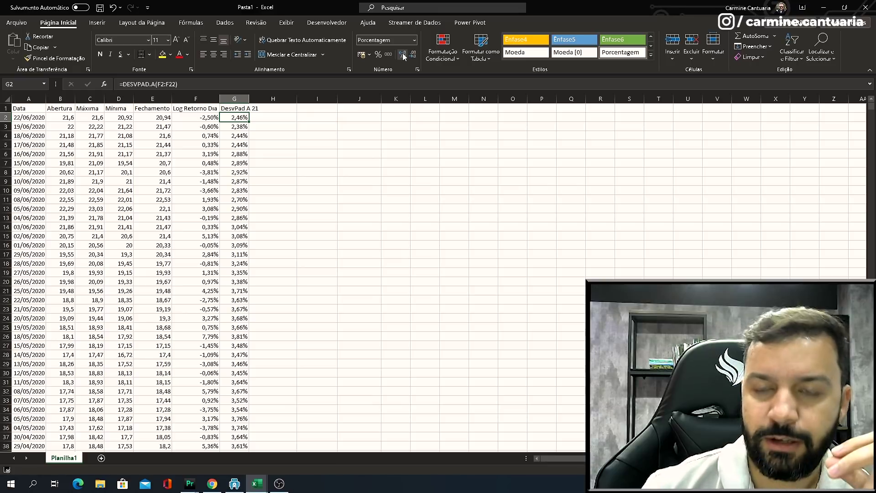
key(Right)
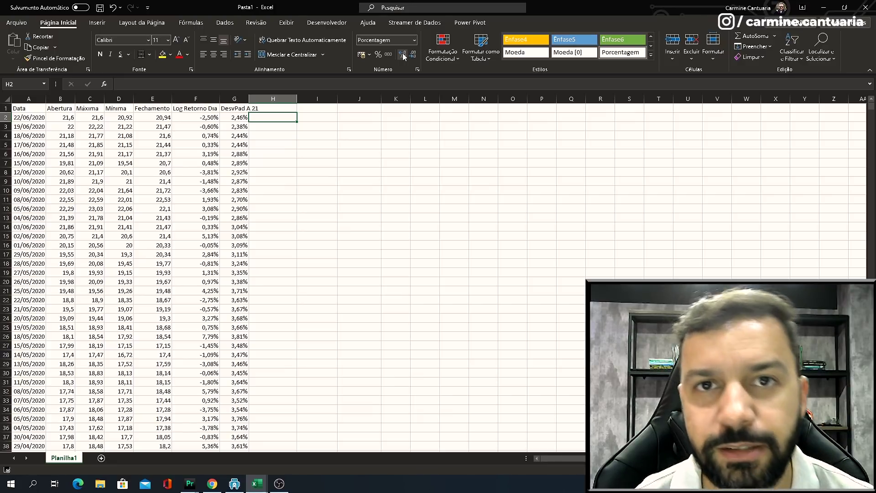
key(Left)
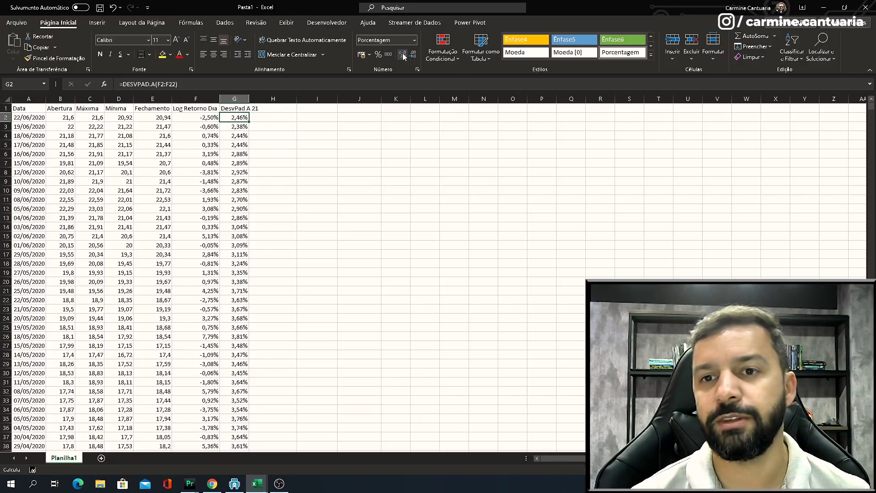
Enter the annualized volatility formula =G6400*RAIZ(252) in cell H6400, beside the oldest standard deviation.
key(ctrl+Down)
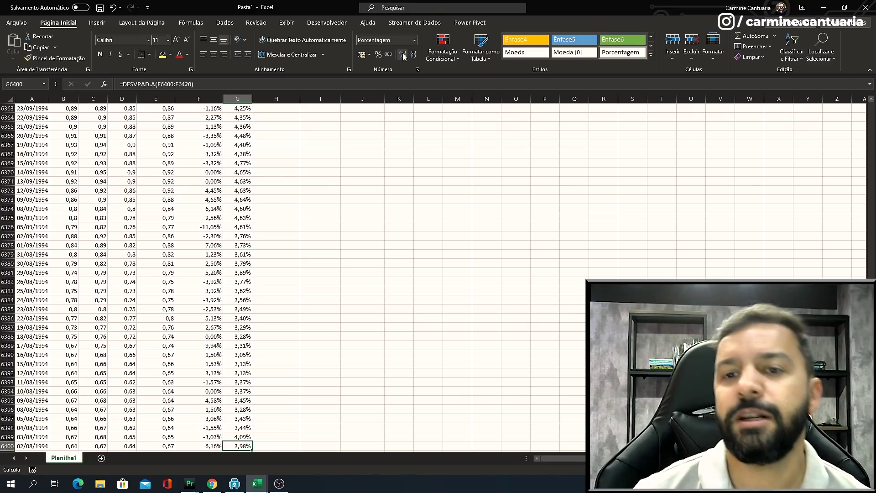
key(Right)
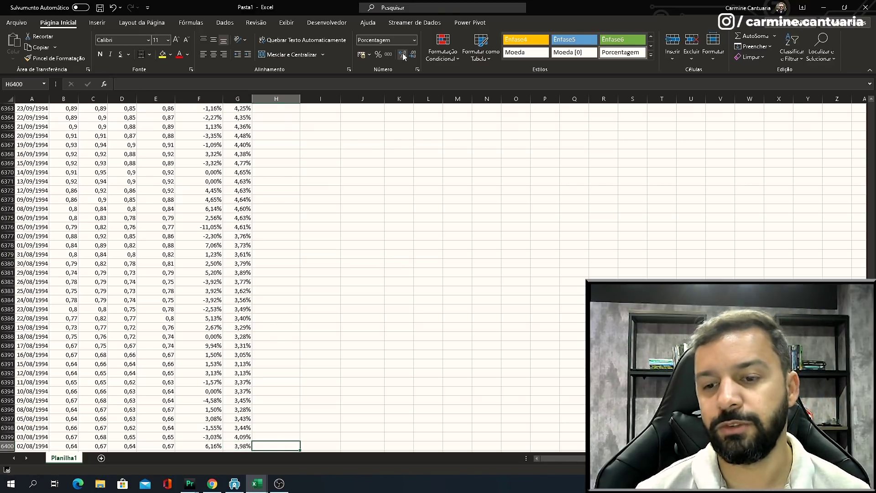
scroll(217, 281, down, 3)
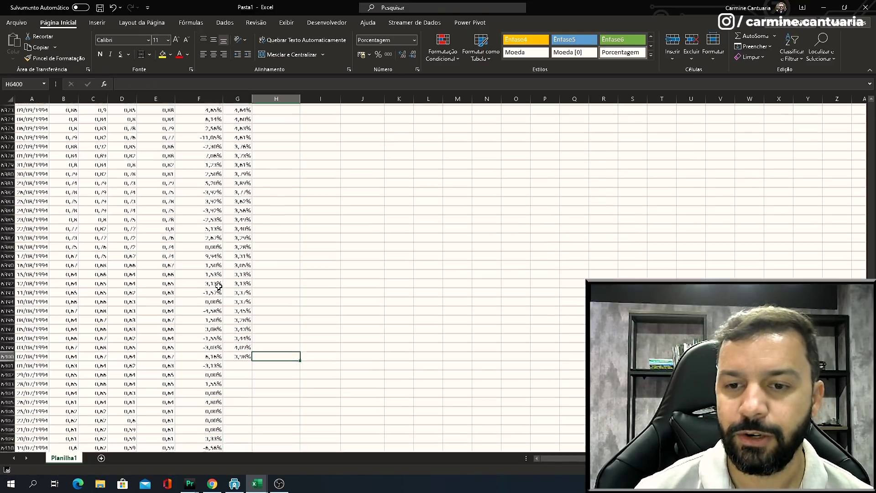
scroll(219, 286, down, 4)
scroll(220, 285, down, 1)
key(Left)
key(Right)
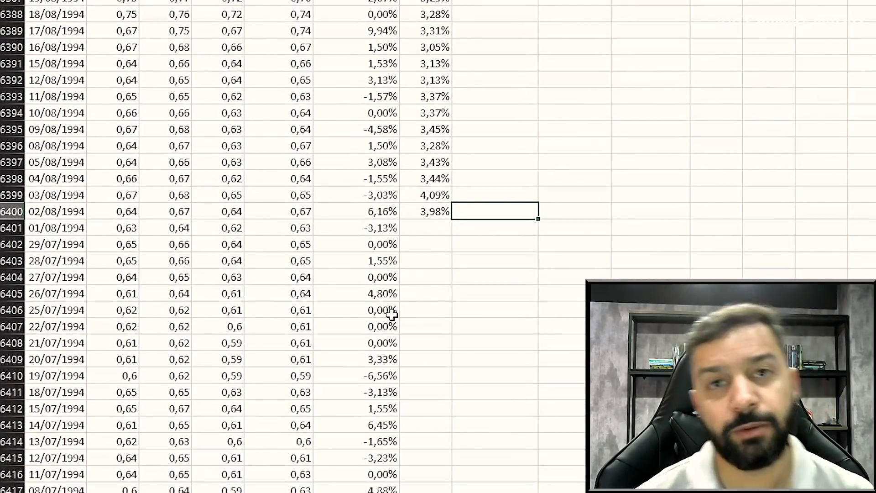
text(=)
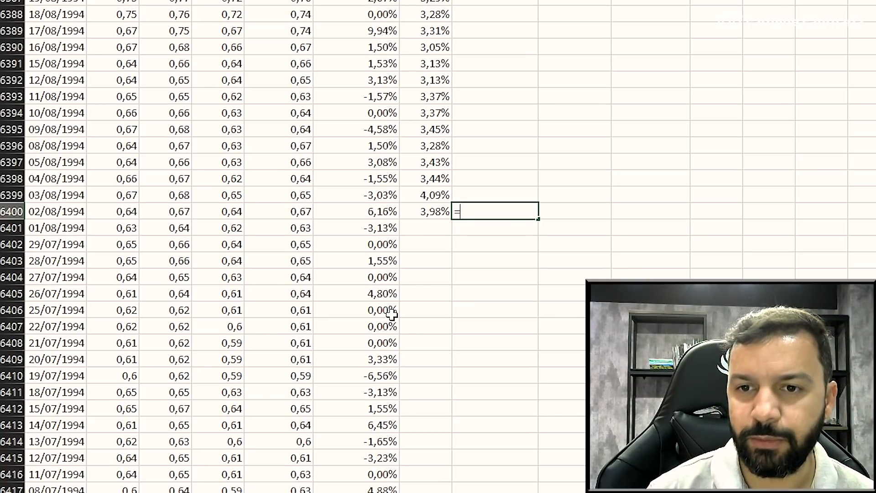
key(Left)
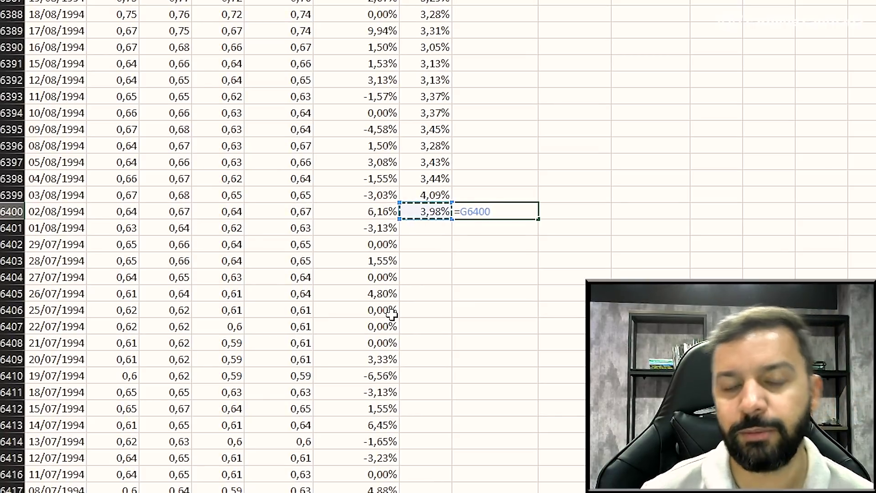
text(*)
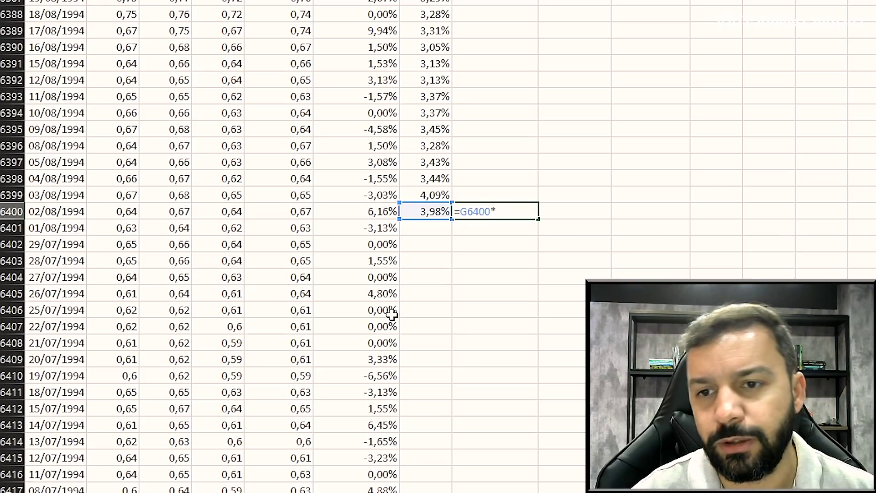
text(raiz)
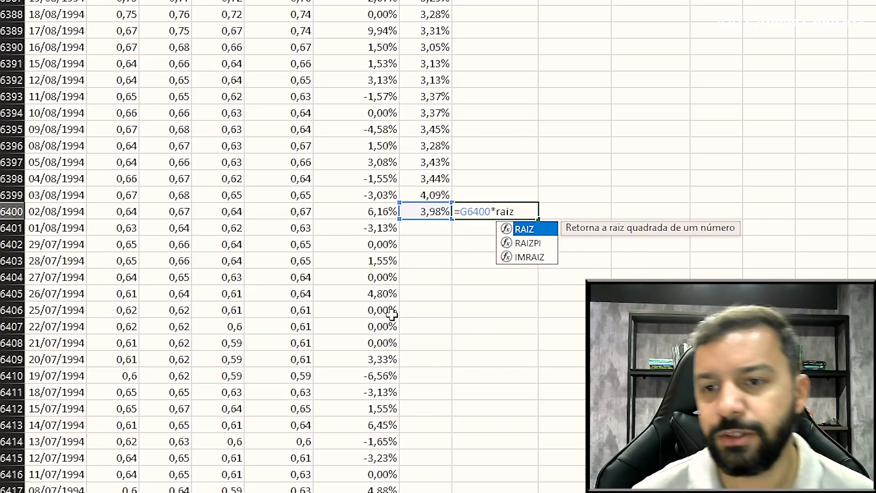
key(Tab)
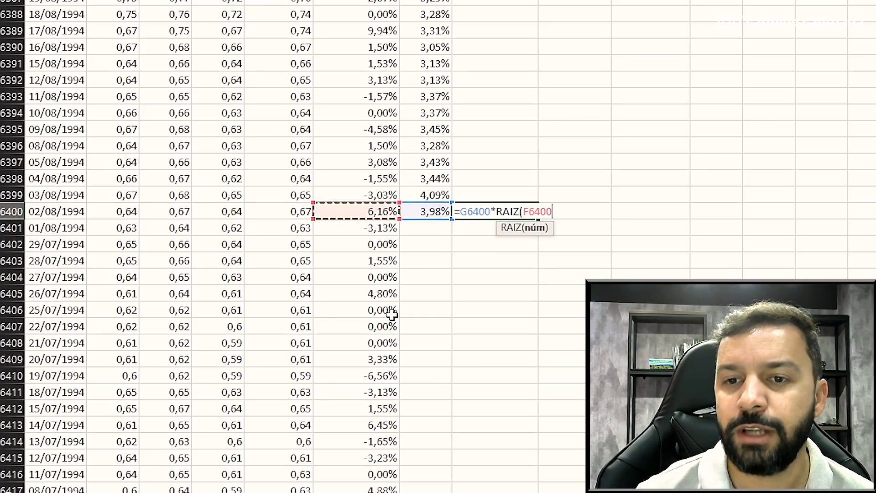
text(F)
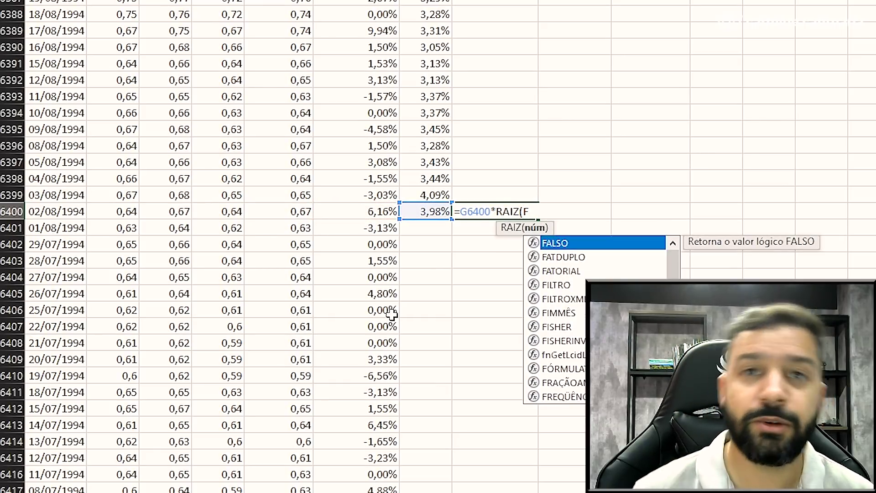
key(BackSpace)
text(252)
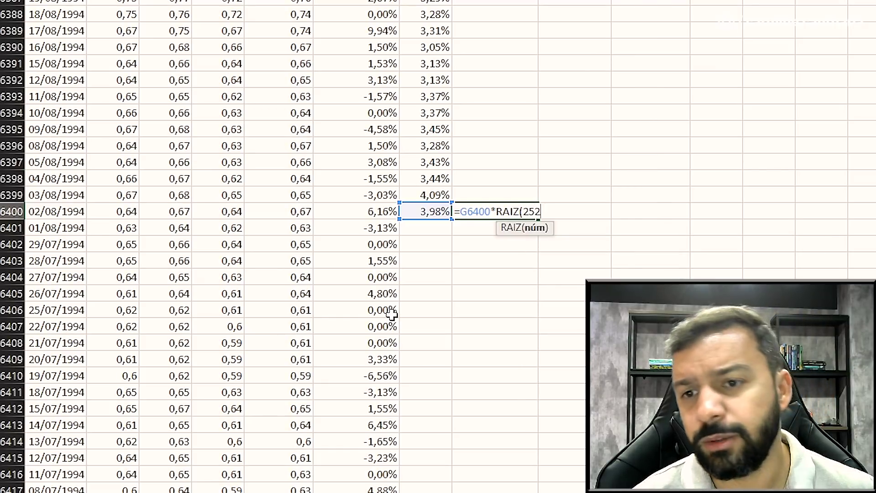
key(Return)
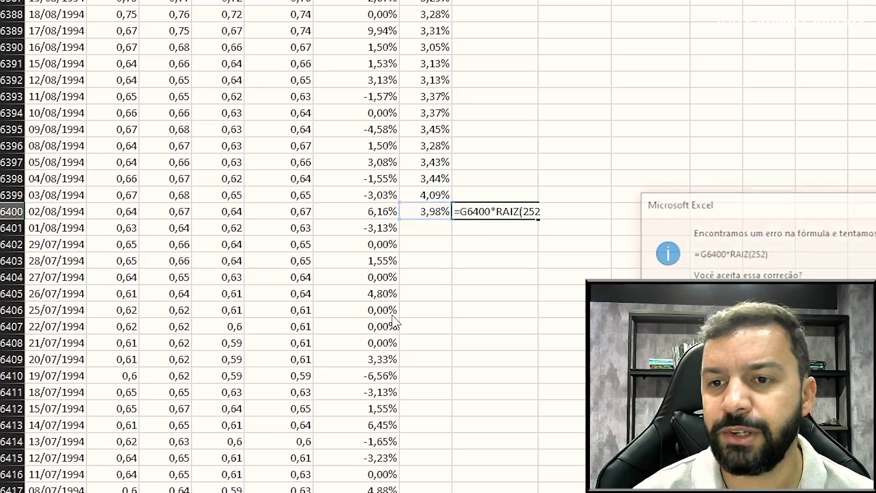
key(Return)
Copy the annualized volatility formula from H6400 upward through column H to cell H2.
key(Left)
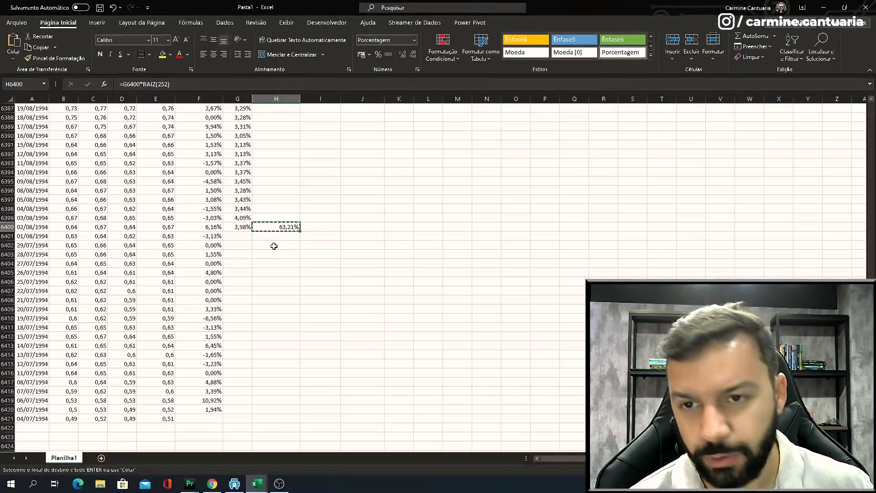
key(ctrl+c)
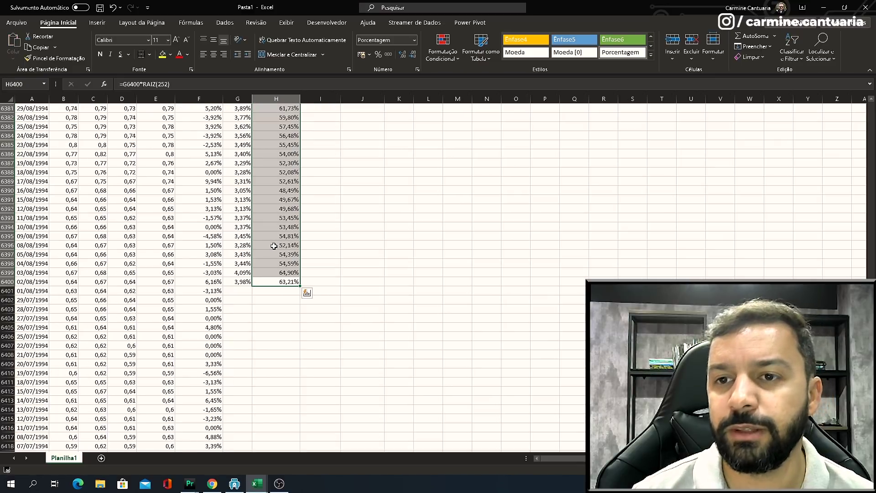
key(ctrl+Up)
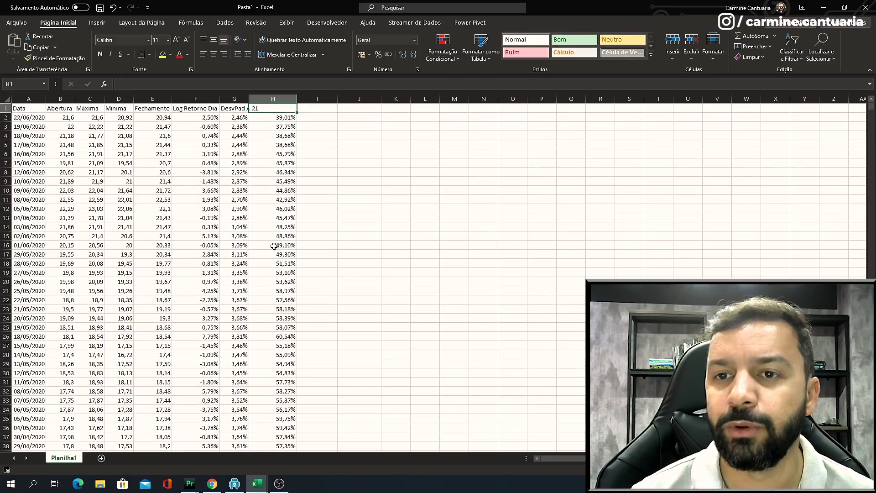
Enter the header "Volatilidade Histórica 21" in cell H1 and fit column G's width to its contents.
text(Vol)
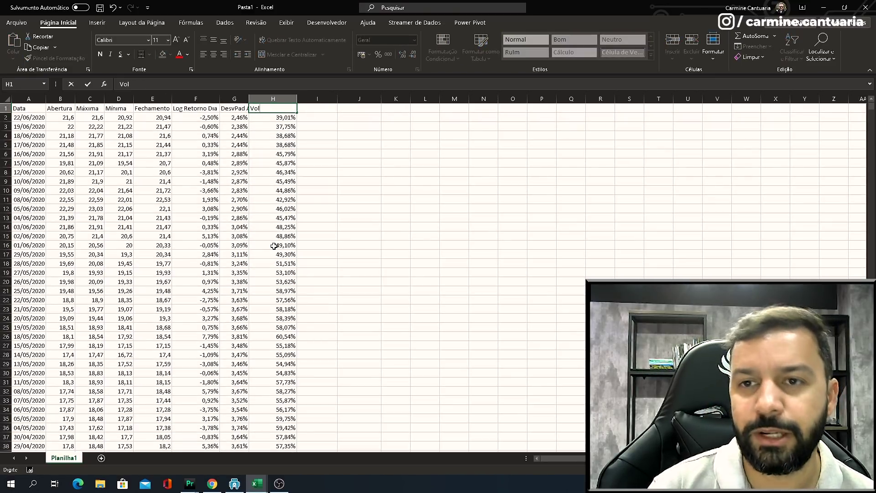
text(a)
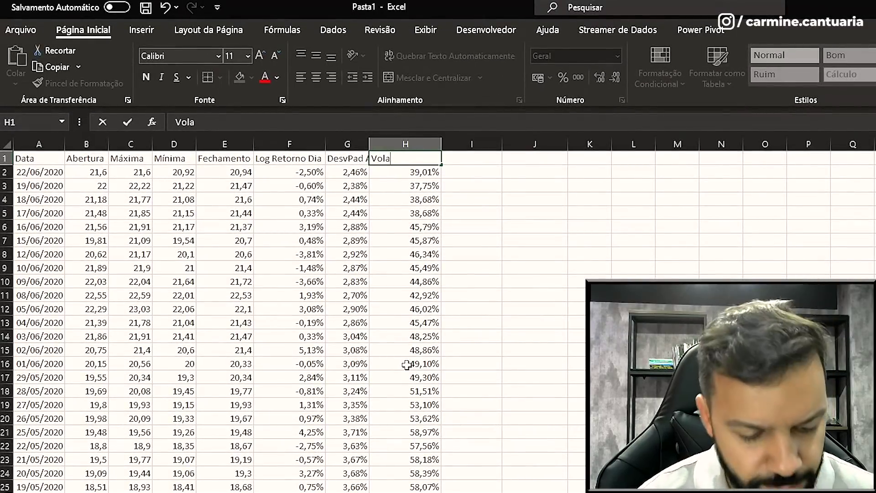
text(tilidade Histórica 21)
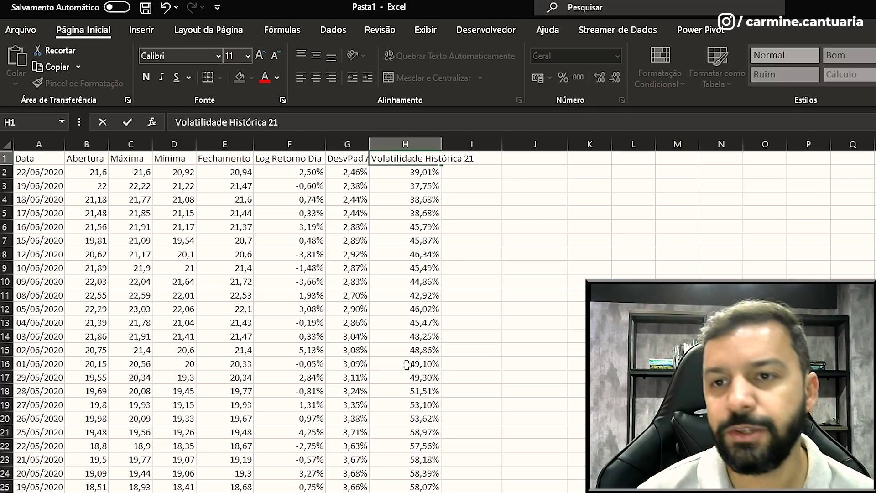
key(Return)
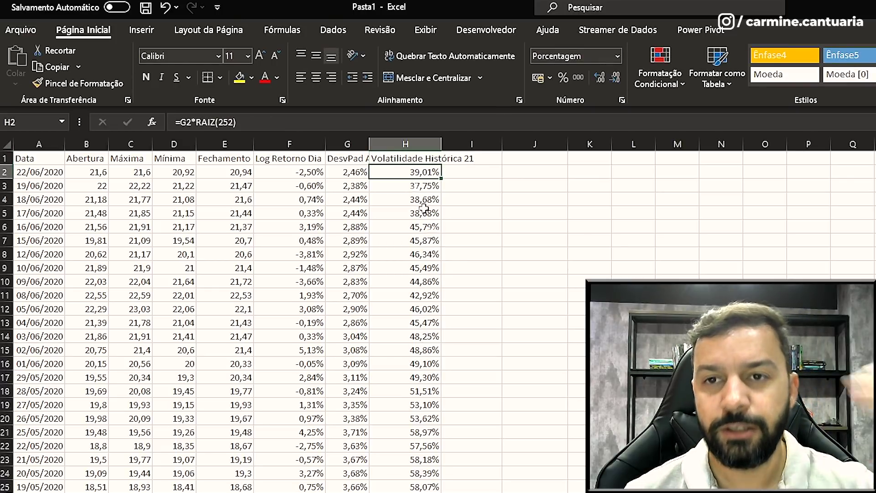
double_click(370, 145)
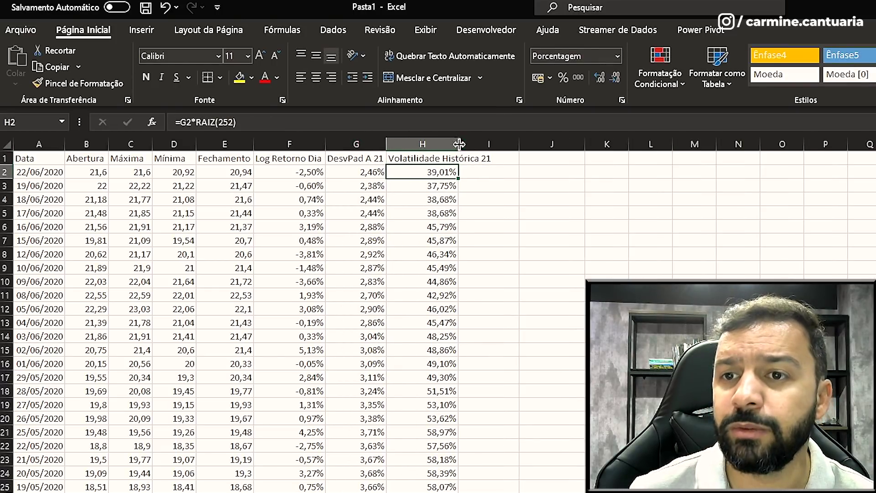
Fit column H's width to its contents so the header in H1 is fully shown.
double_click(458, 144)
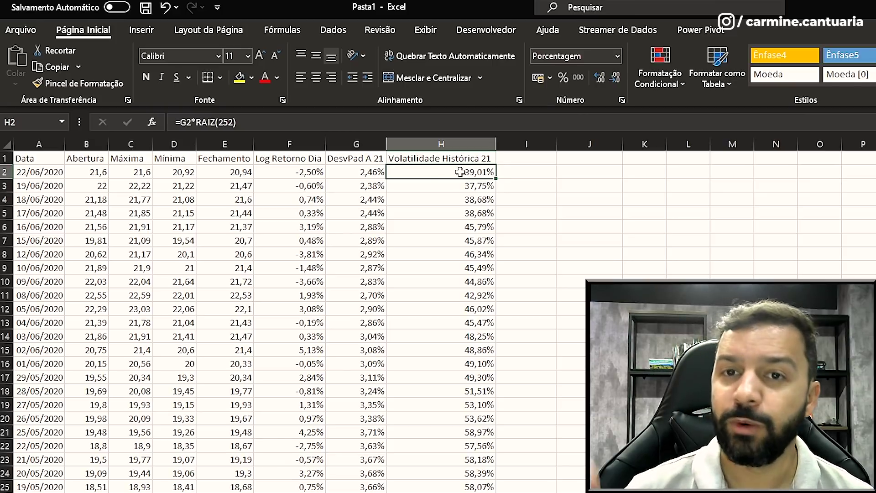
key(Up)
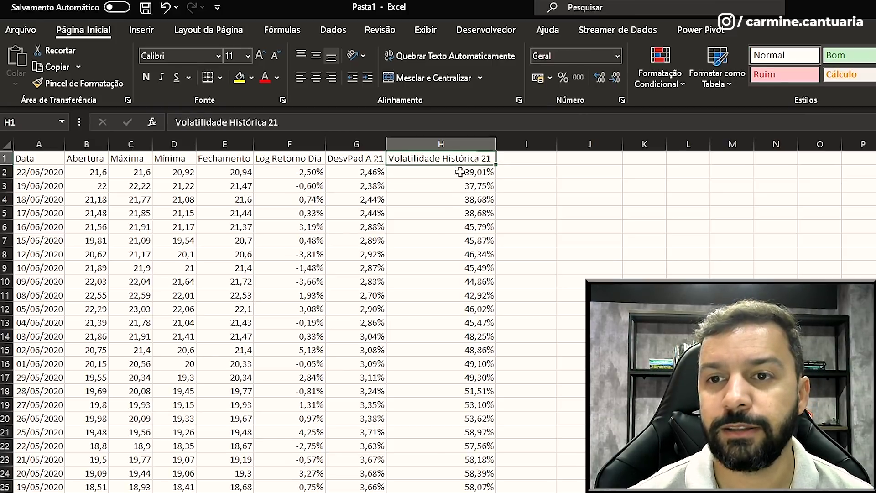
key(Left)
key(Home)
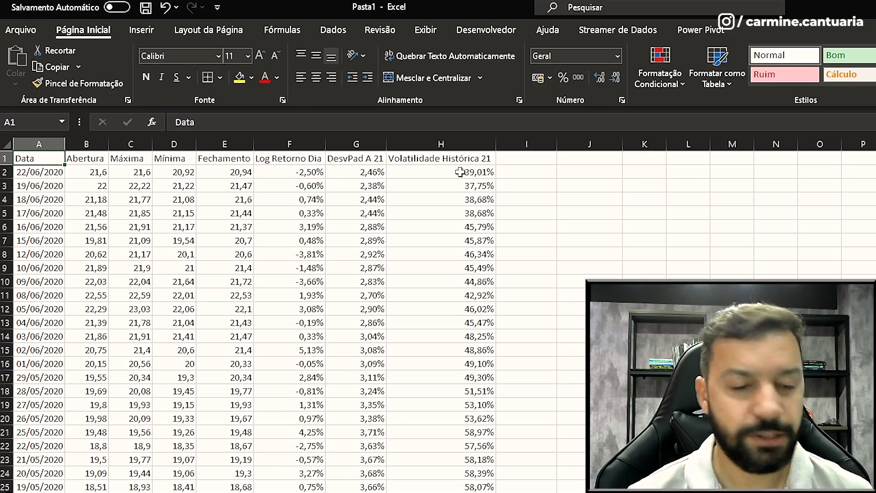
key(Right)
key(ctrl+Right)
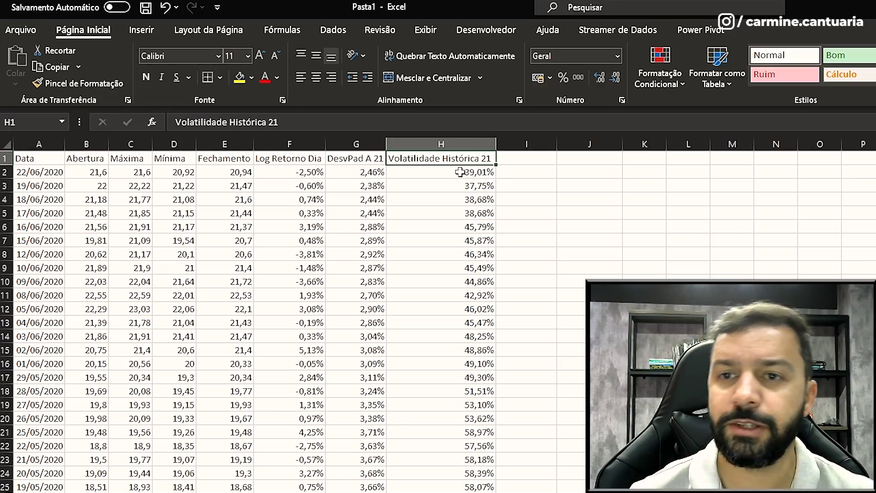
Insert a line chart from the full data table, with the dates on the horizontal axis.
click(138, 31)
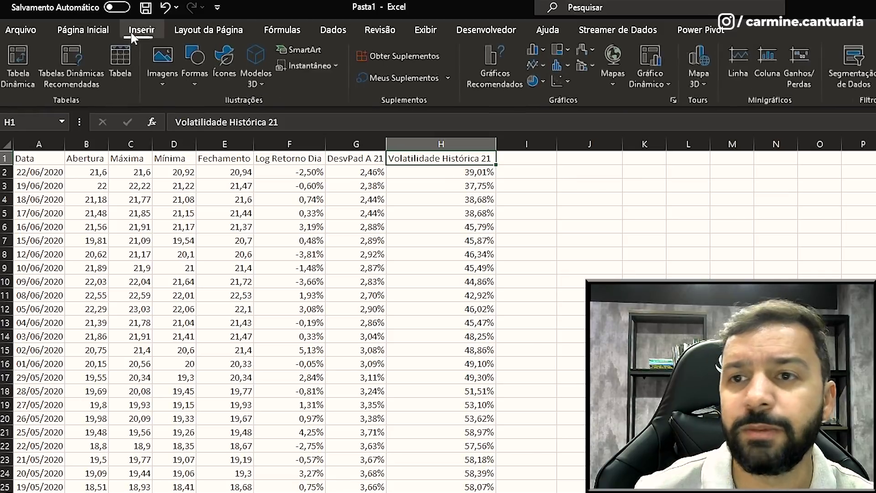
click(544, 66)
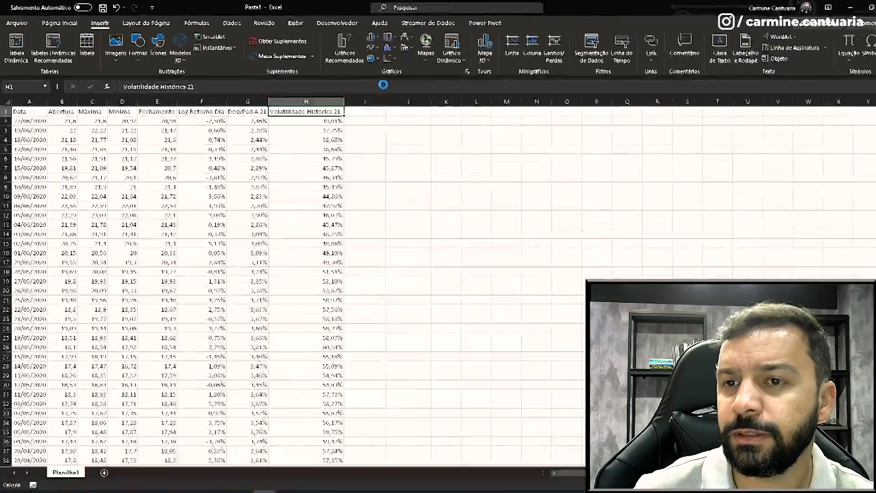
click(548, 116)
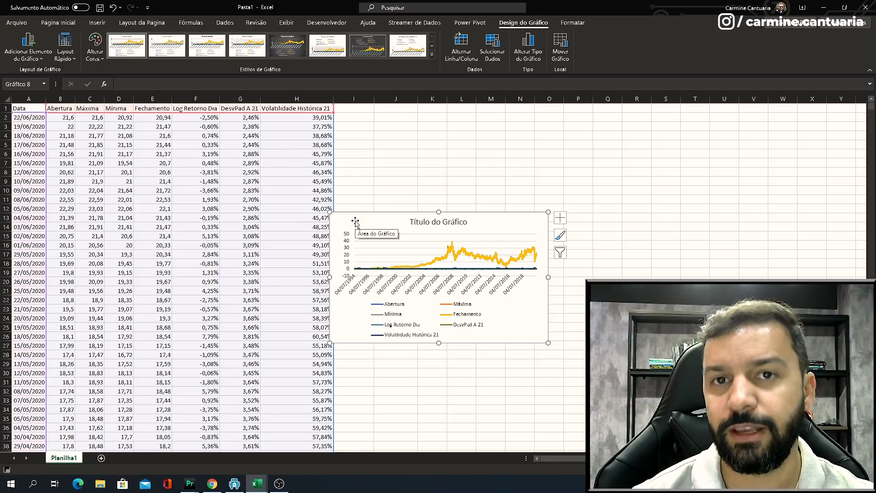
Cut the new chart and paste it at cell J1, beside the data table.
drag(357, 222, 420, 112)
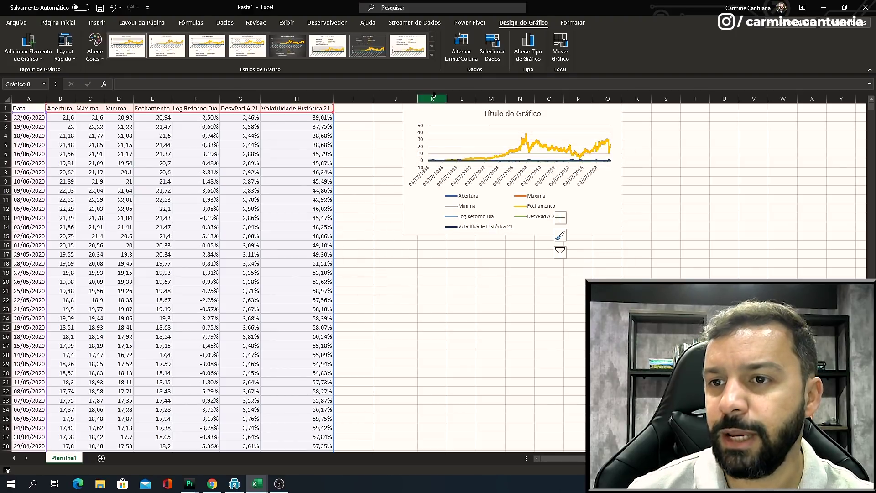
key(ctrl+z)
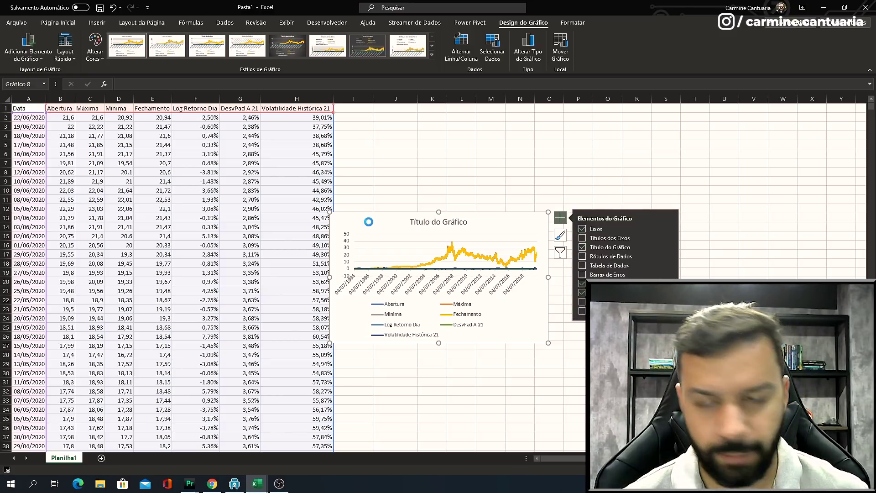
key(Delete)
click(400, 108)
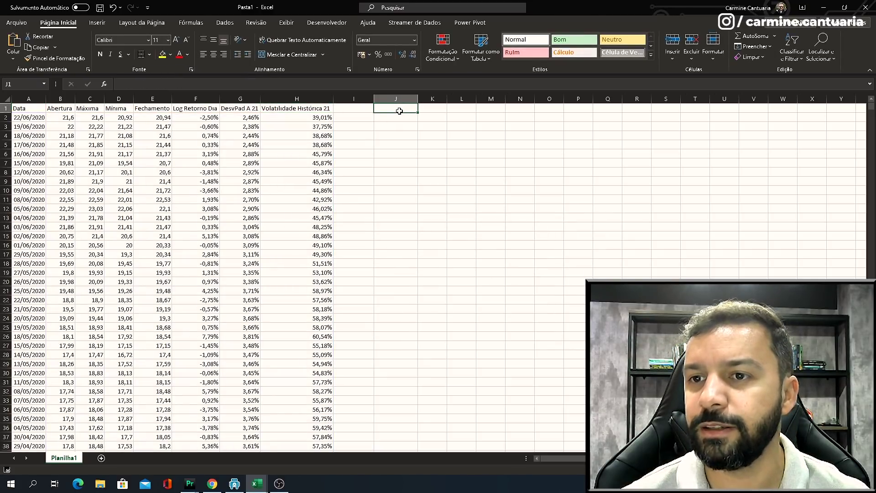
key(ctrl+v)
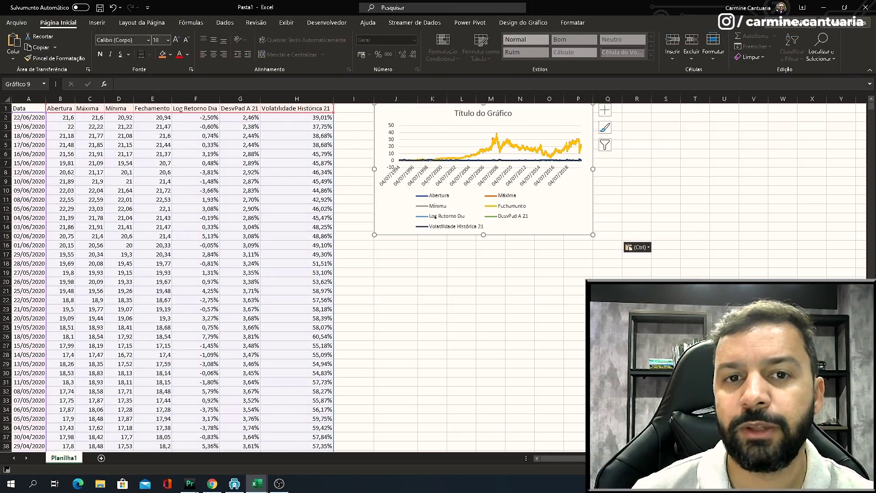
Add filters to the table's header row, starting from the Data header in A1.
click(26, 106)
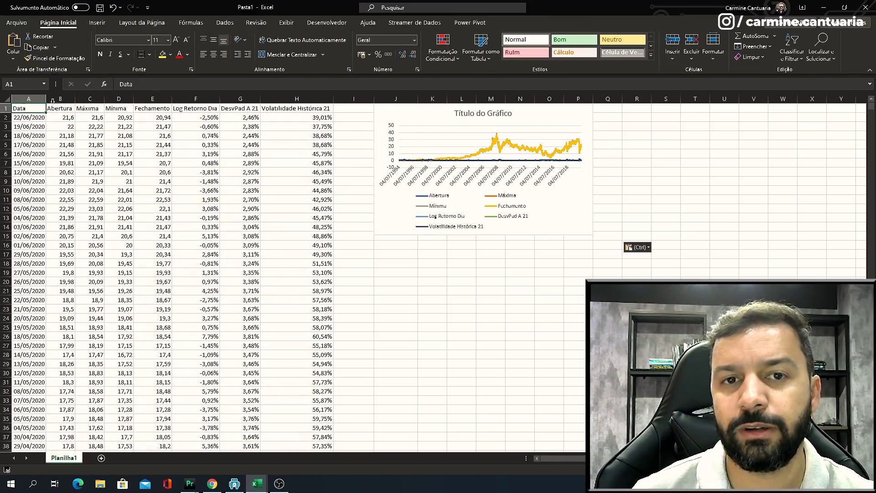
click(223, 22)
click(302, 43)
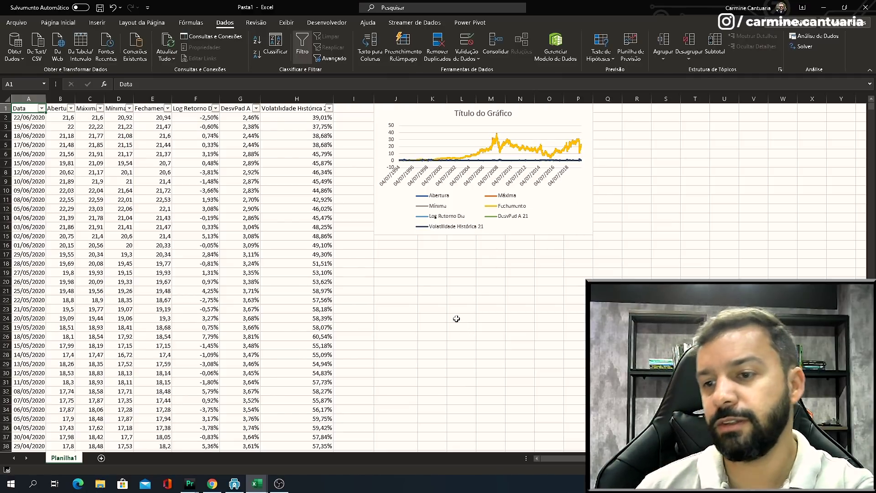
click(403, 273)
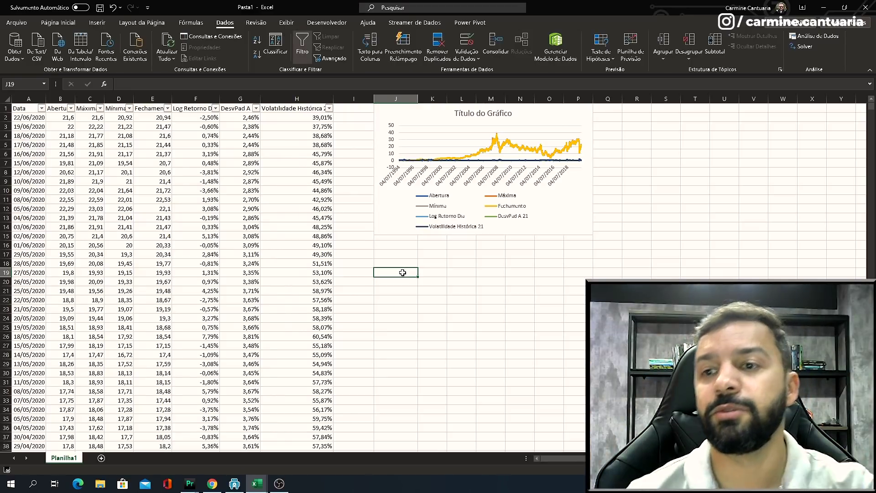
Filter the chart's series to keep only Volatilidade Histórica 21, excluding Abertura, Máxima, Mínima, Fechamento, Log Retorno Dia and DesvPad A 21.
click(399, 112)
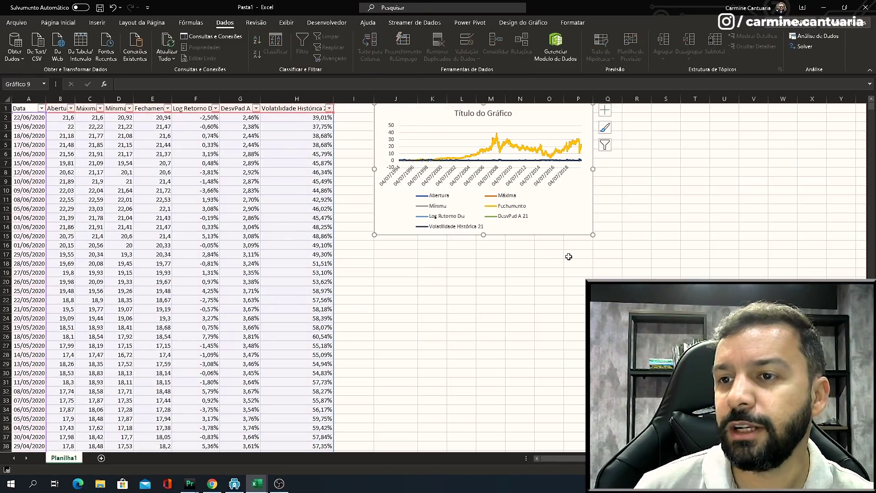
click(608, 147)
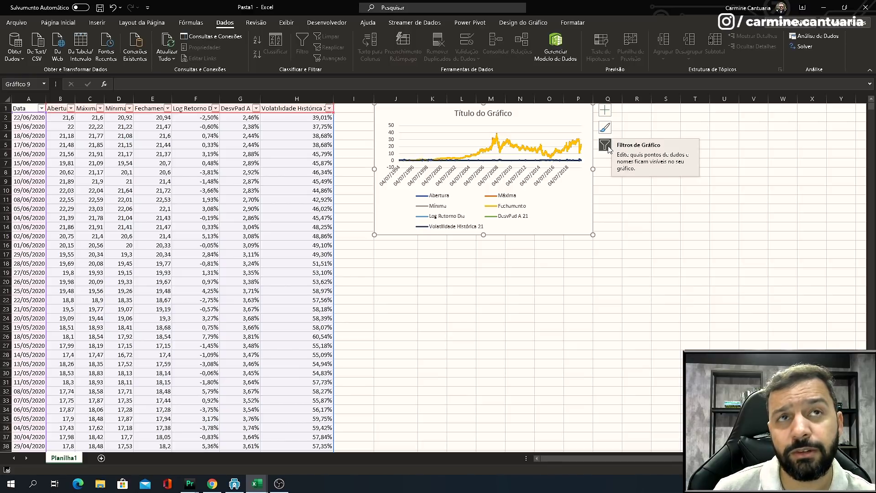
click(606, 146)
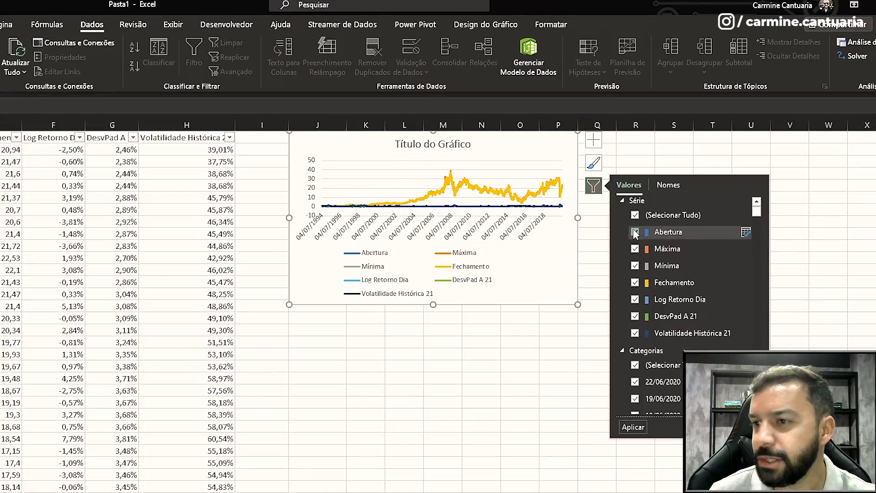
click(635, 232)
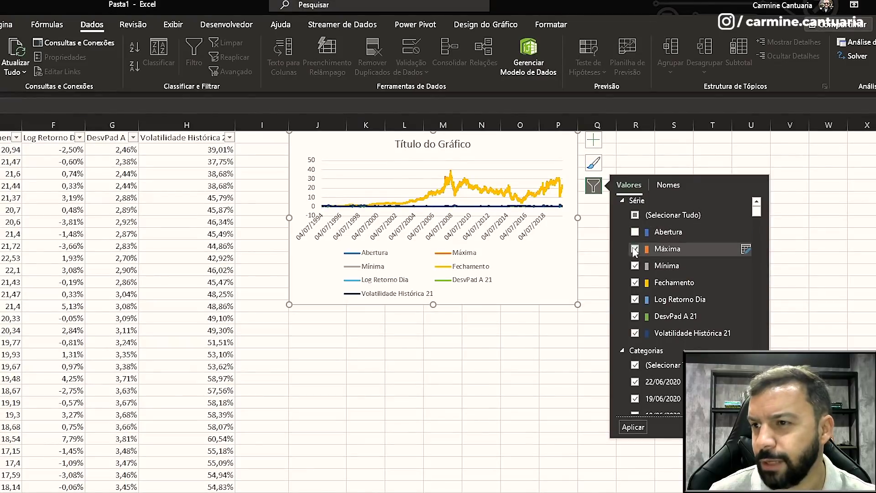
click(635, 249)
click(634, 265)
click(635, 283)
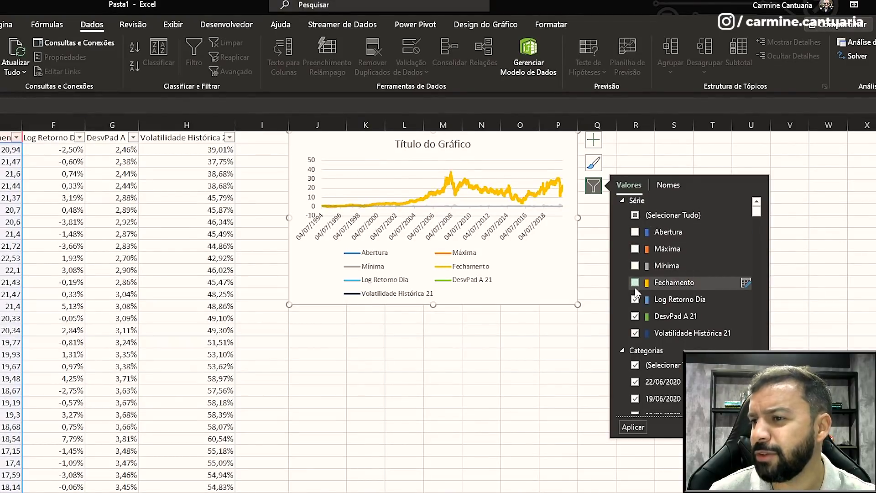
click(635, 299)
click(635, 316)
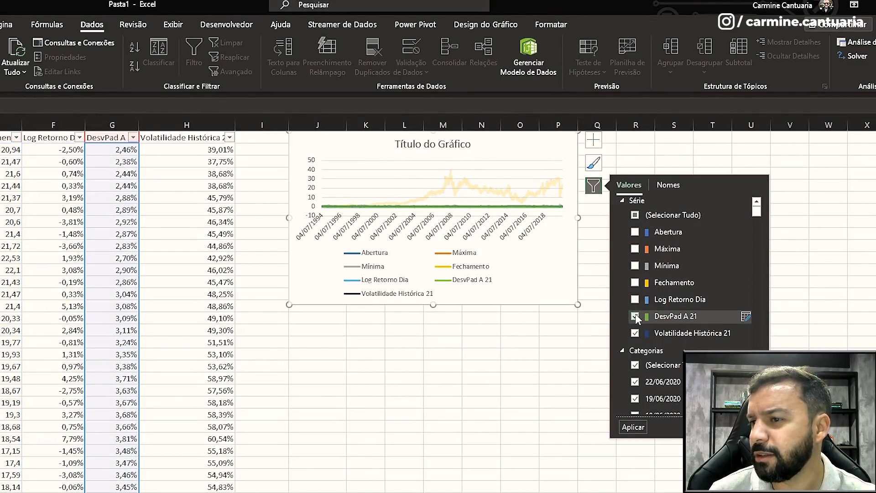
click(634, 428)
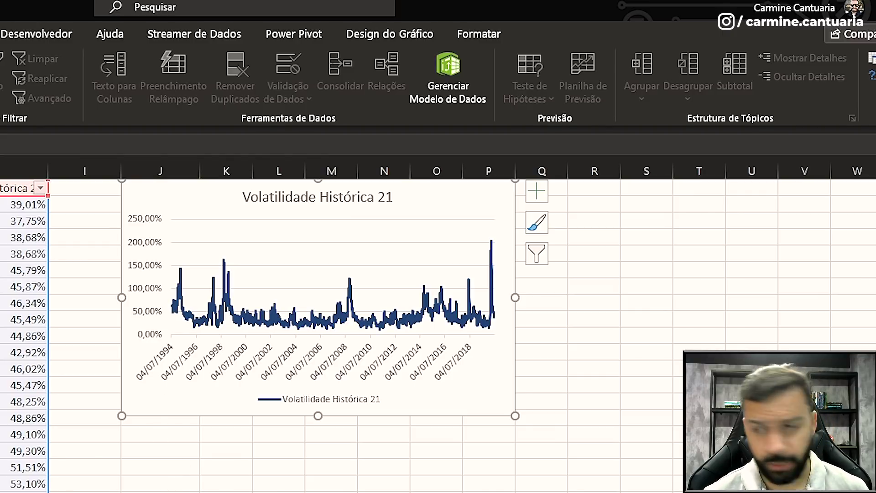
Enlarge the volatility chart from its lower corner so it extends across to about column R, and deselect it.
drag(516, 416, 601, 475)
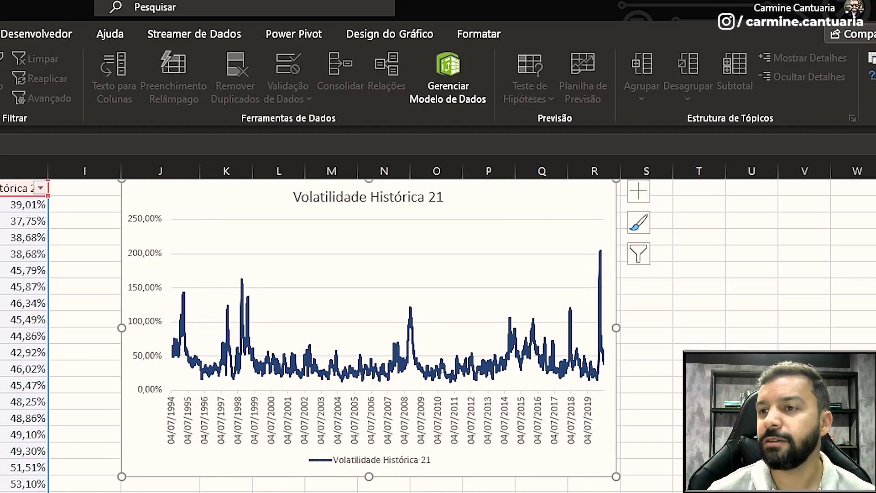
click(366, 37)
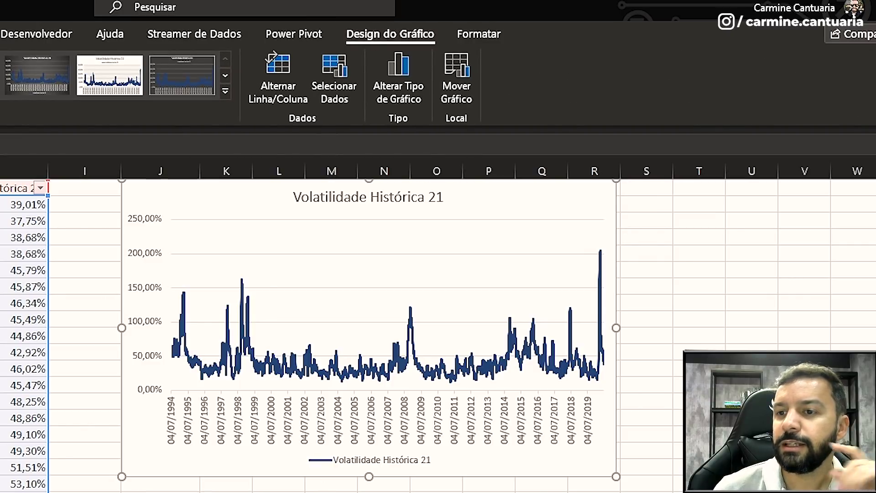
key(Escape)
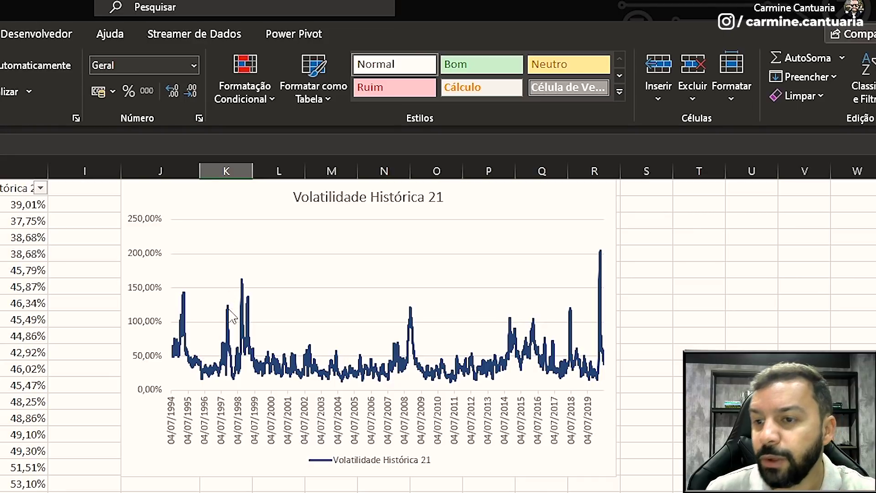
Examine the peaks and low periods of the Volatilidade Histórica 21 chart from 1994 to the most recent dates.
mouse_move(232, 314)
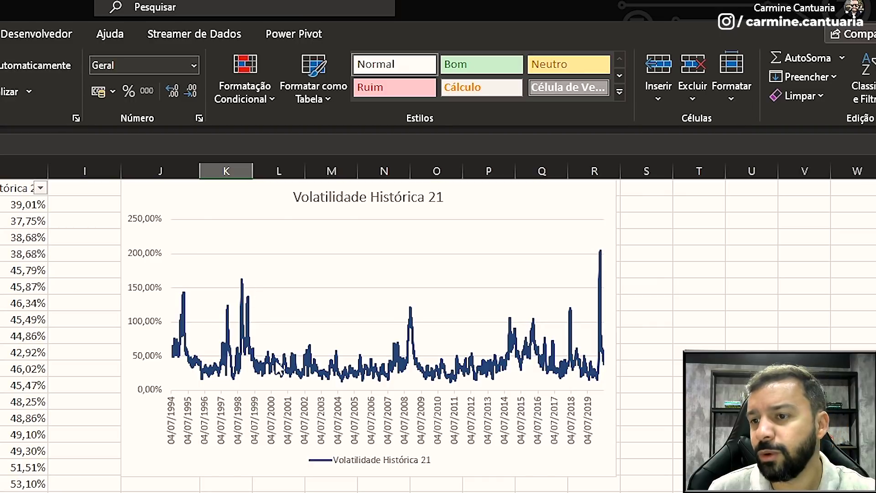
mouse_move(400, 366)
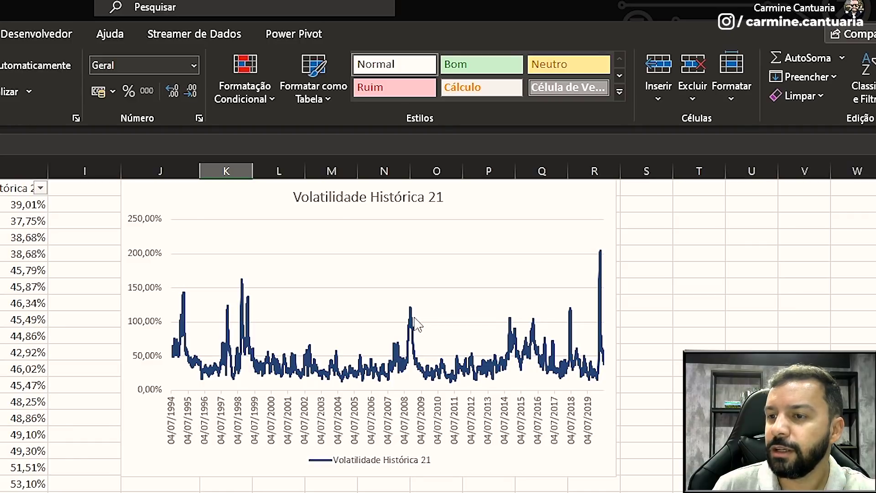
mouse_move(410, 320)
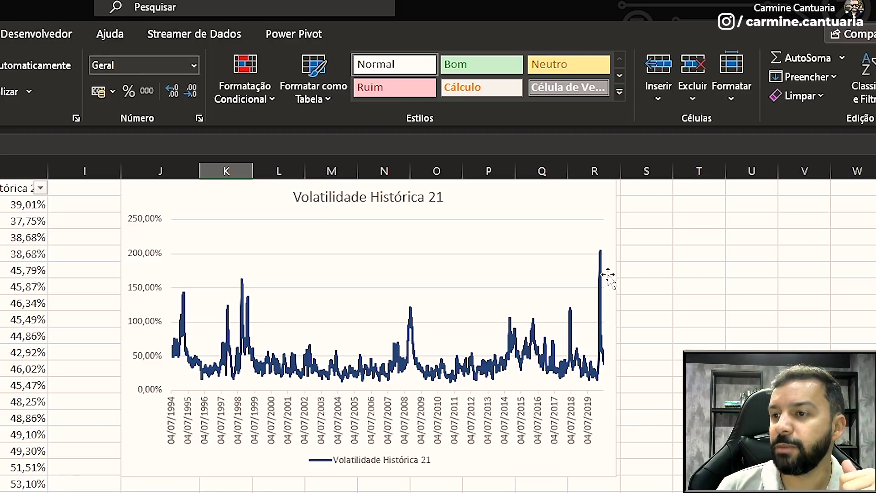
mouse_move(605, 250)
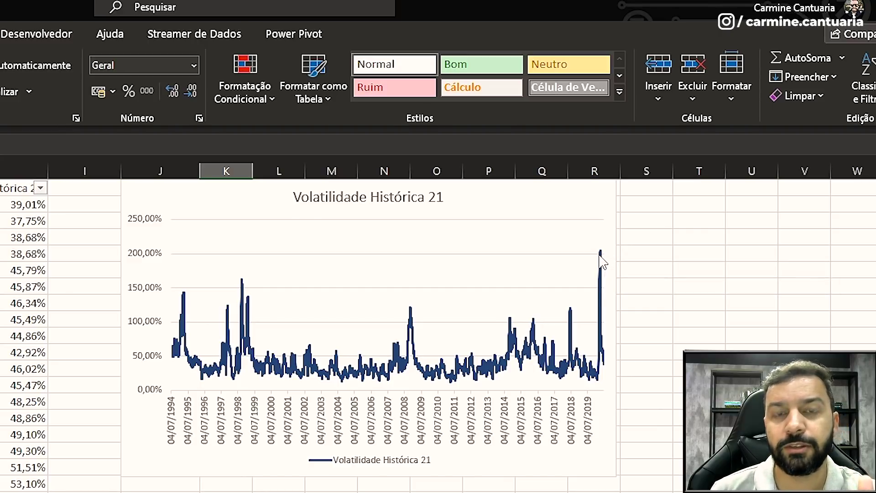
mouse_move(604, 266)
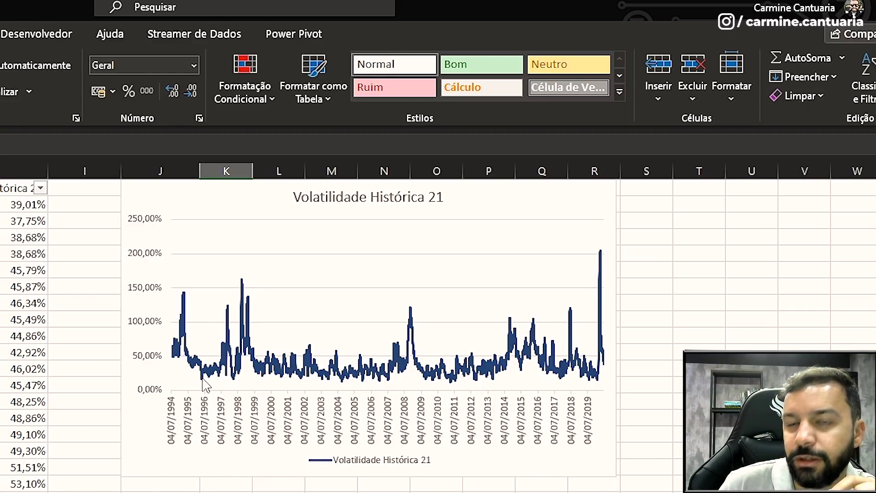
mouse_move(203, 379)
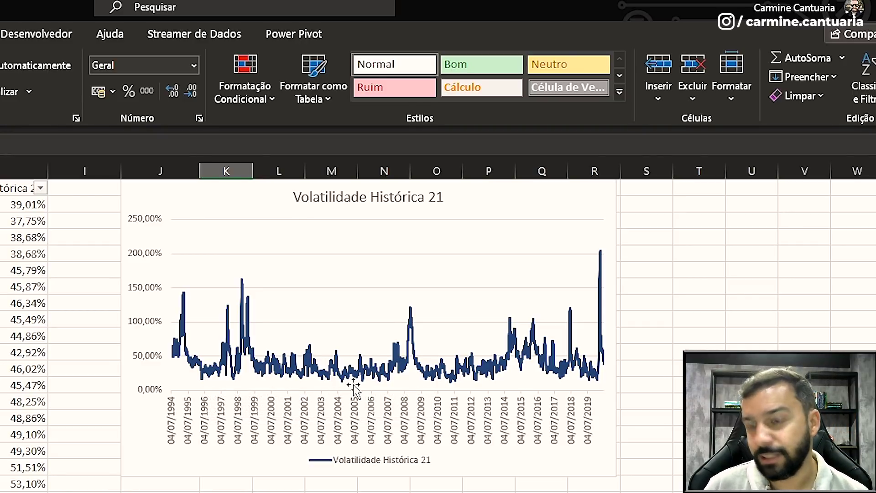
mouse_move(344, 382)
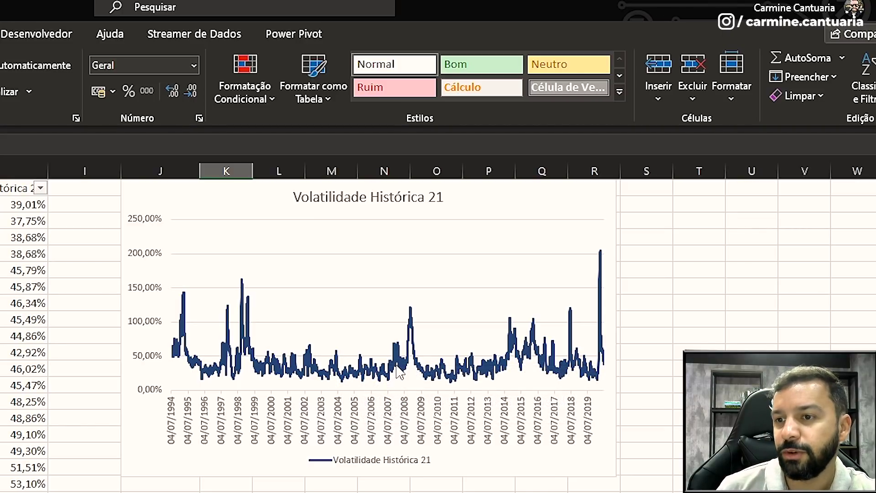
mouse_move(399, 372)
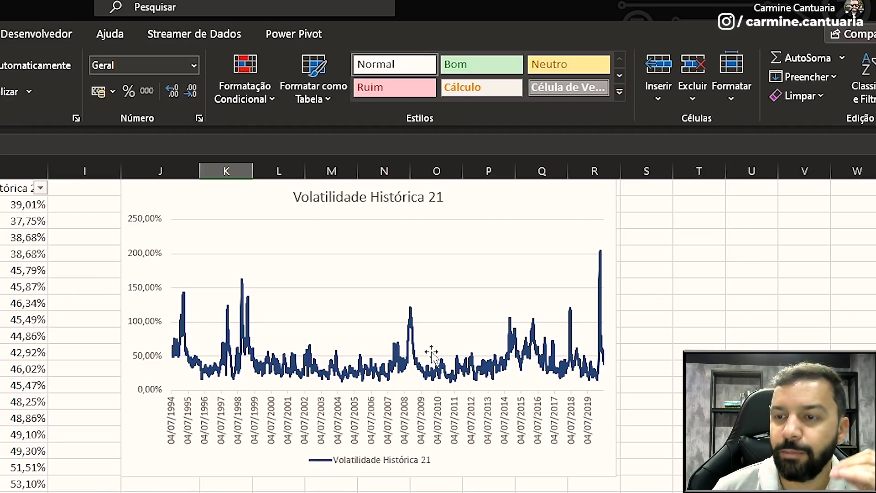
click(151, 465)
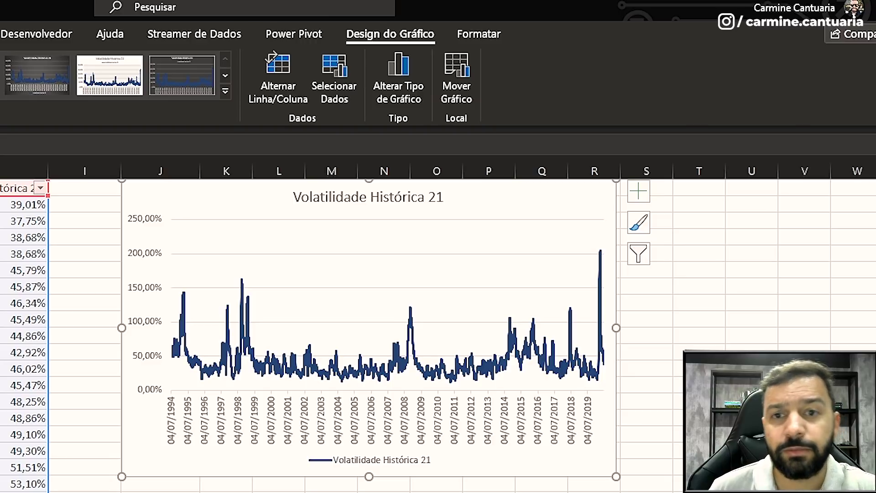
key(Escape)
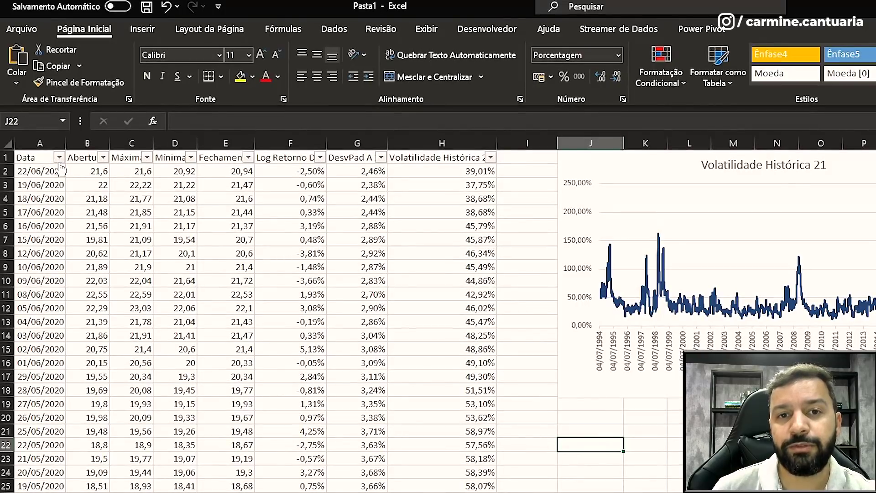
Filter the table's Data column to show only 2020, so the volatility chart covers that year alone.
click(59, 158)
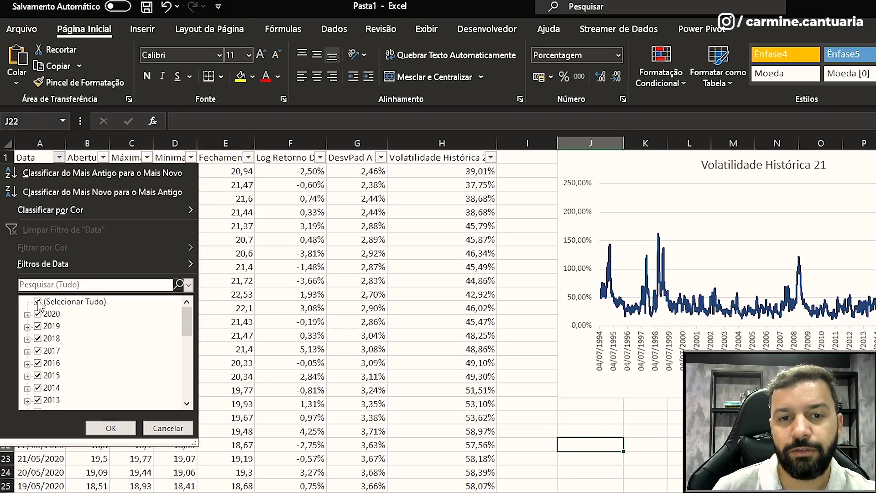
click(38, 302)
click(38, 314)
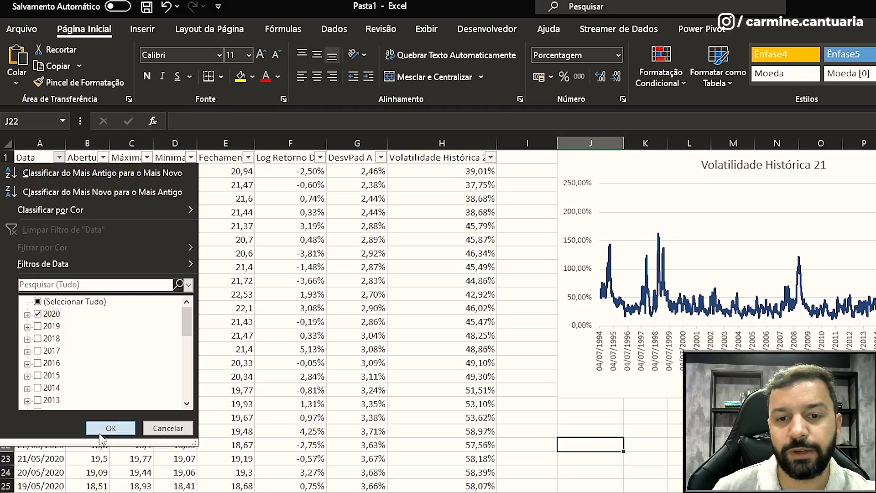
click(112, 427)
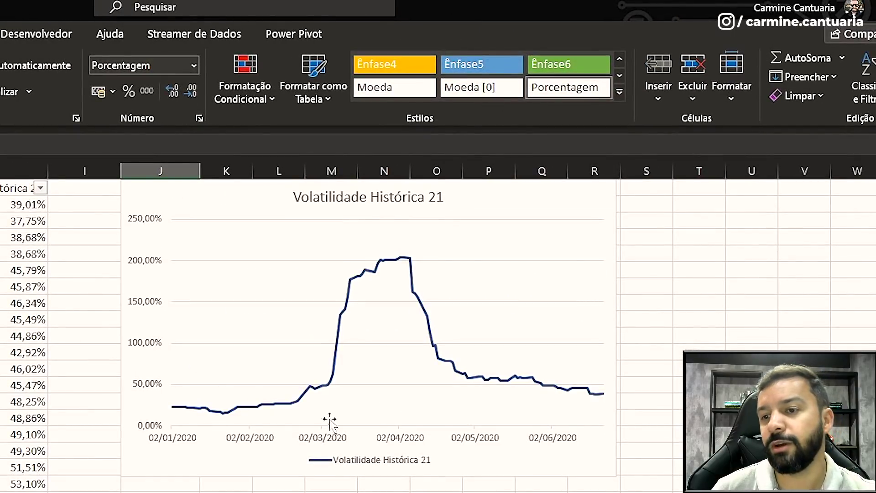
Examine the 2020 Volatilidade Histórica 21 curve from January to June, and select the most recent volatility value in H2.
mouse_move(227, 415)
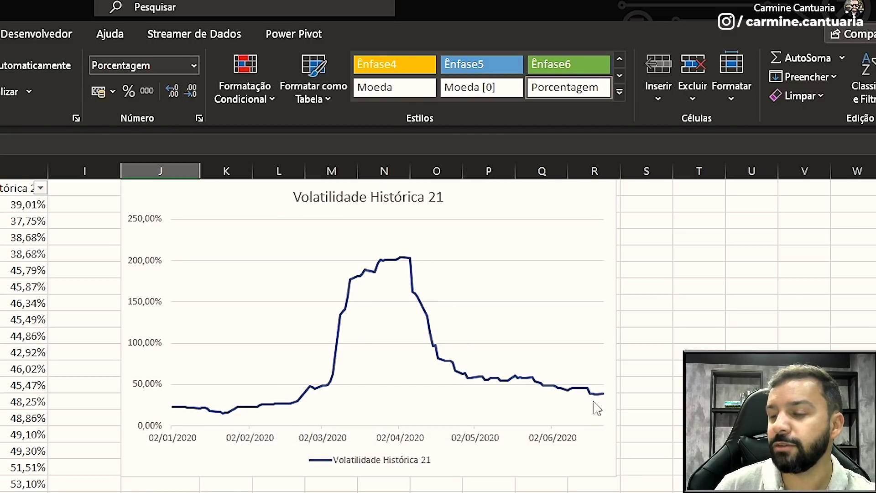
mouse_move(598, 402)
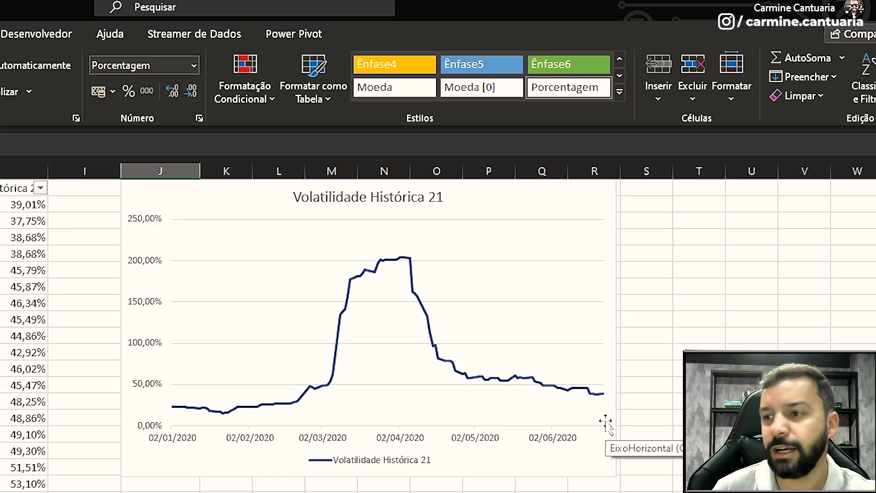
click(33, 209)
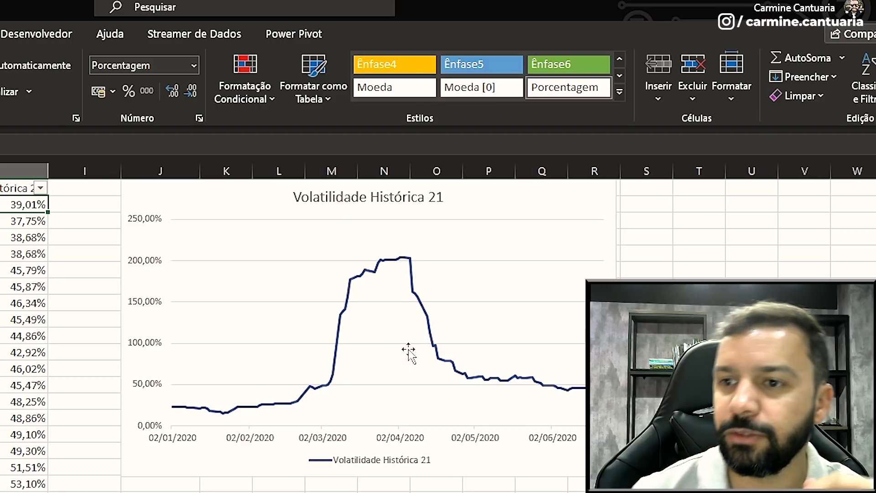
mouse_move(434, 346)
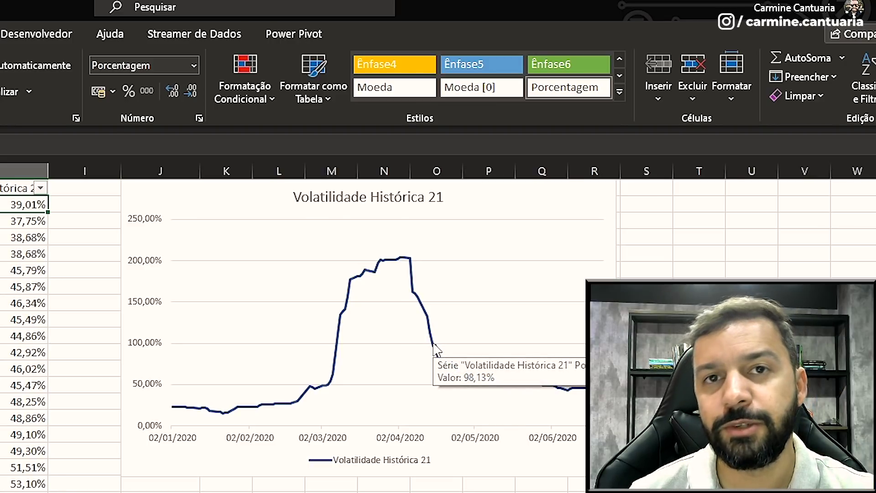